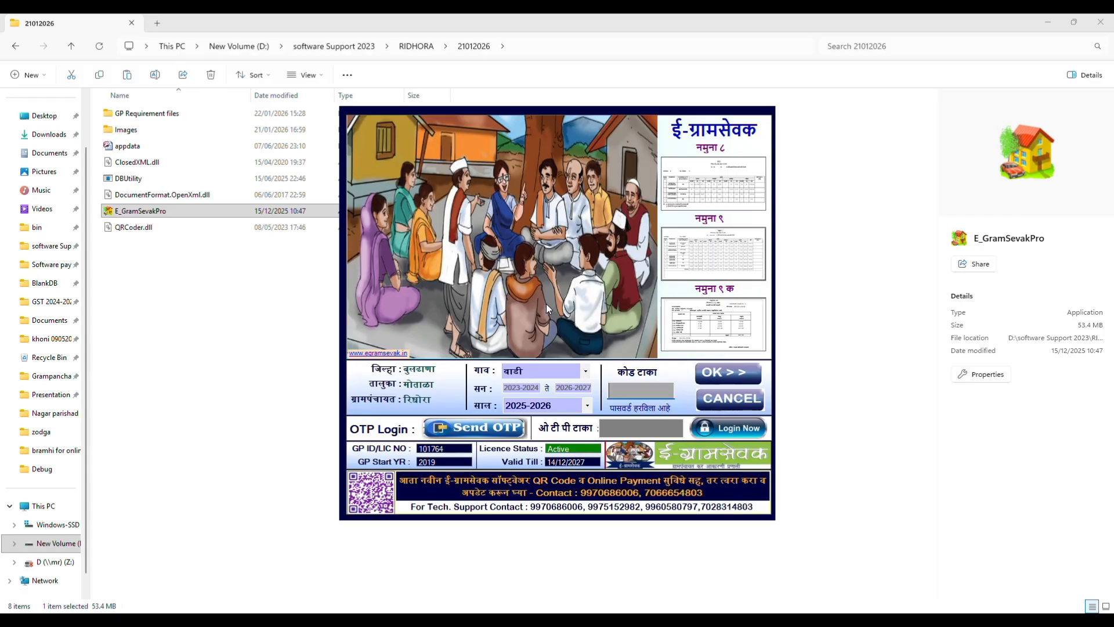
Log in to the village वाडी for the year 2025-2026 with the login password.
{"action": "left_click", "coordinate": [564, 408]}
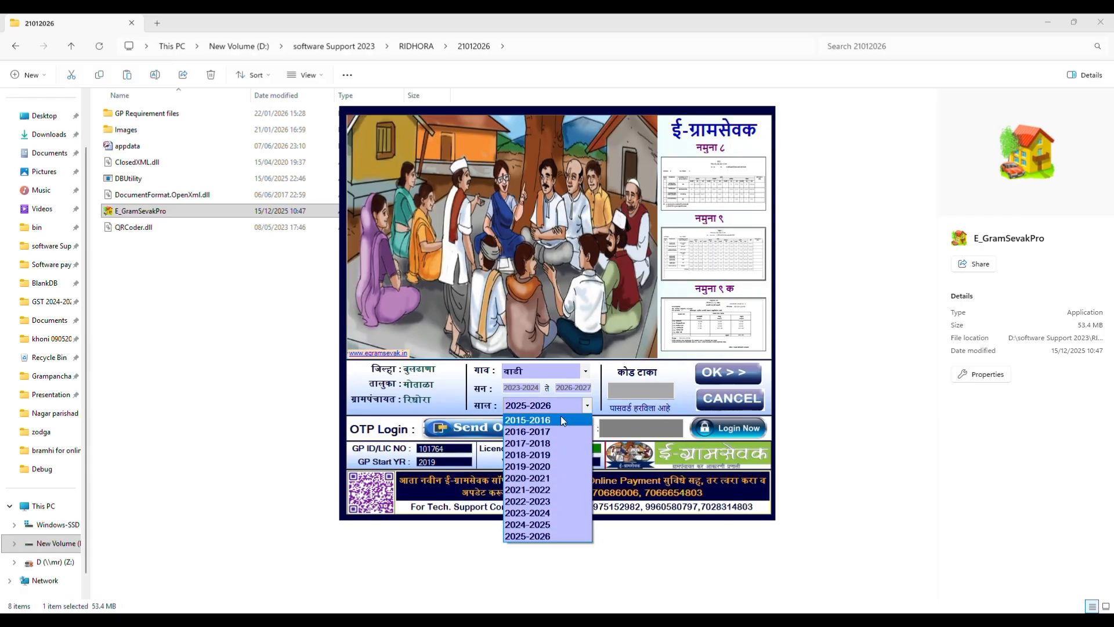
{"action": "left_click", "coordinate": [546, 537]}
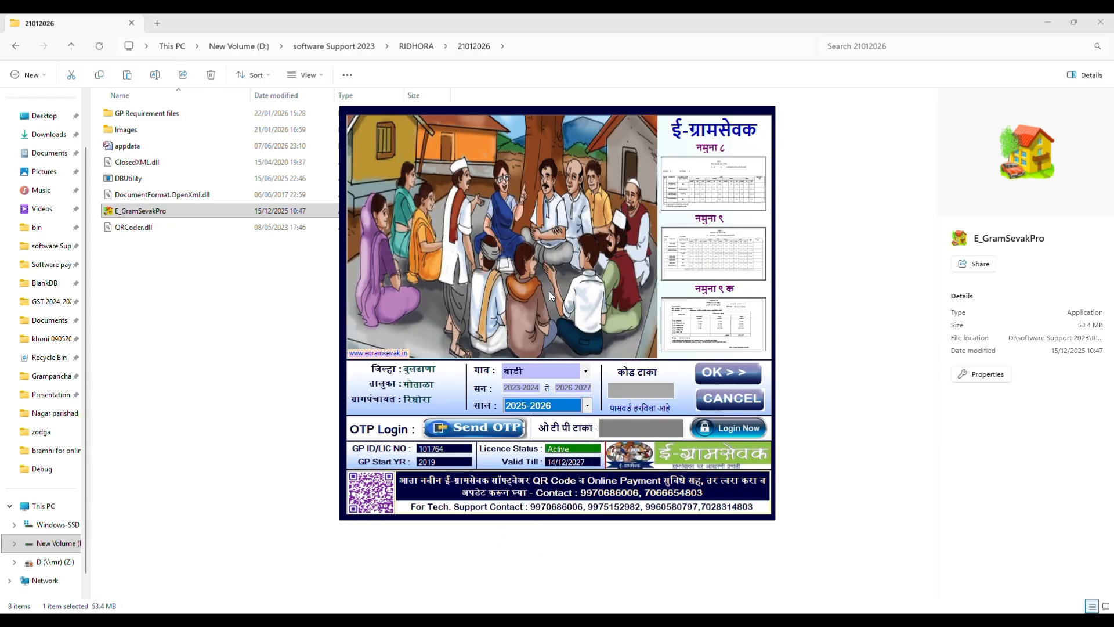
{"action": "left_click", "coordinate": [651, 392]}
{"action": "type", "text": "####"}
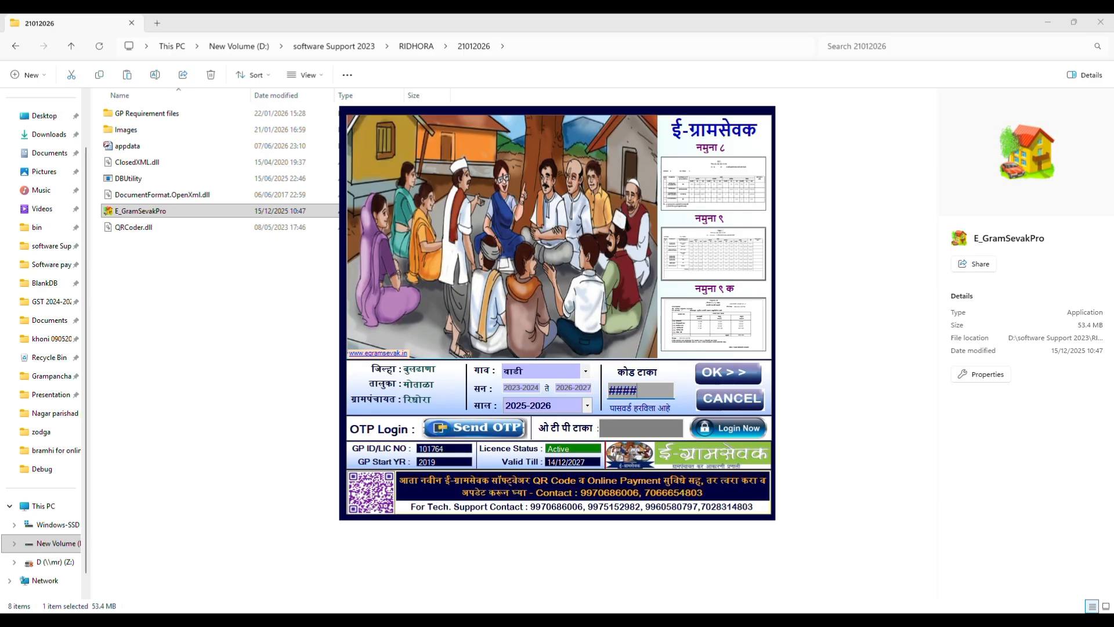
{"action": "key", "text": "Return"}
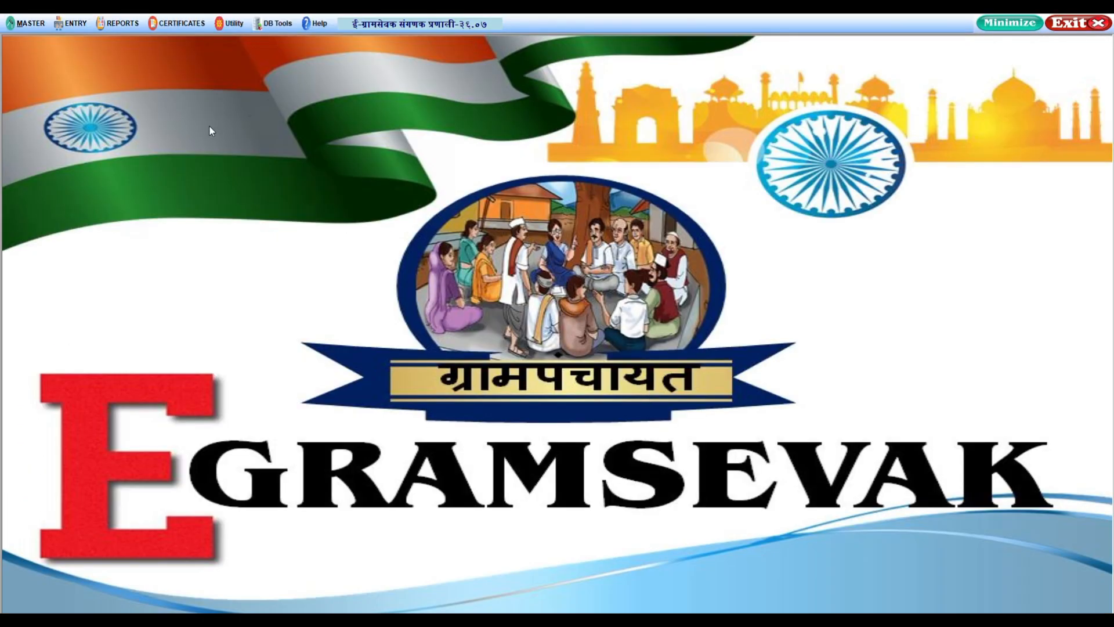
Run the online software update to download and apply the latest version, and exit the update utility.
{"action": "left_click", "coordinate": [62, 30]}
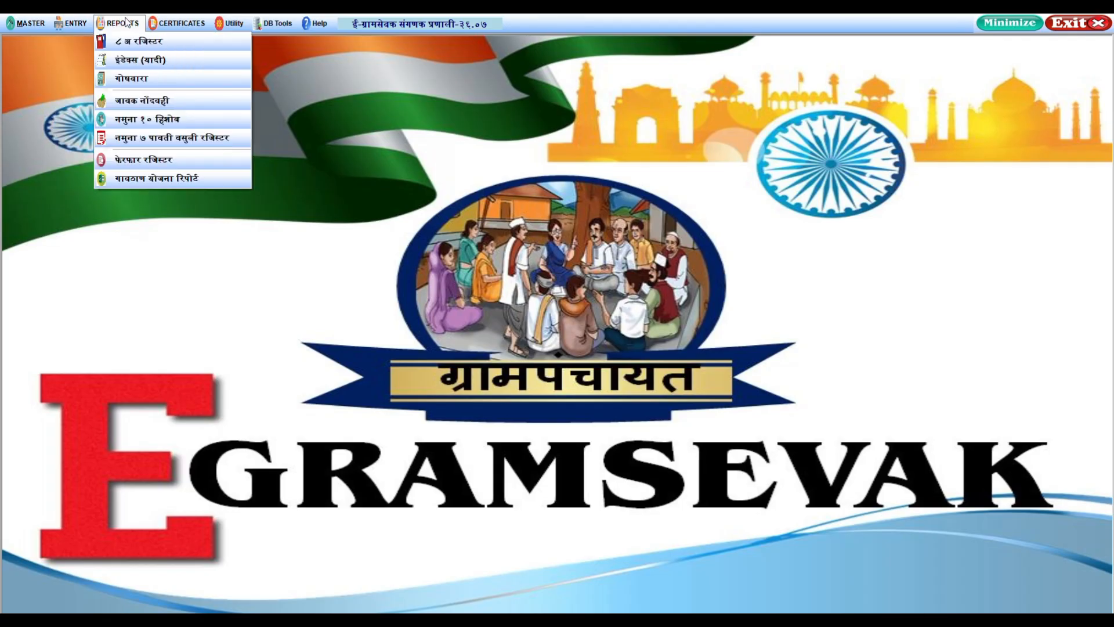
{"action": "mouse_move", "coordinate": [234, 27]}
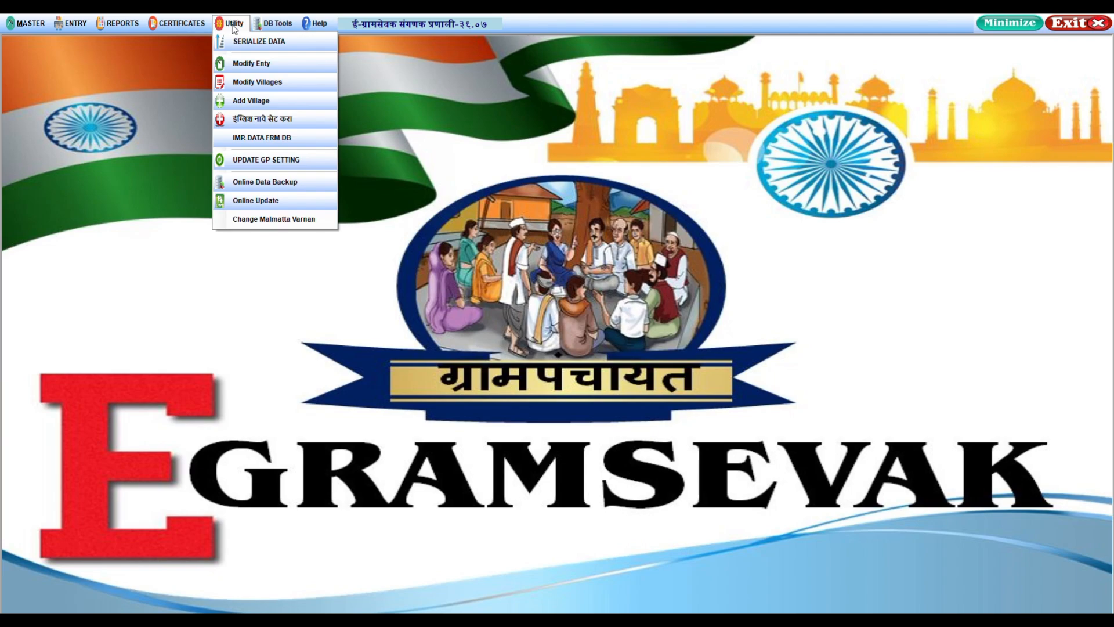
{"action": "left_click", "coordinate": [272, 199]}
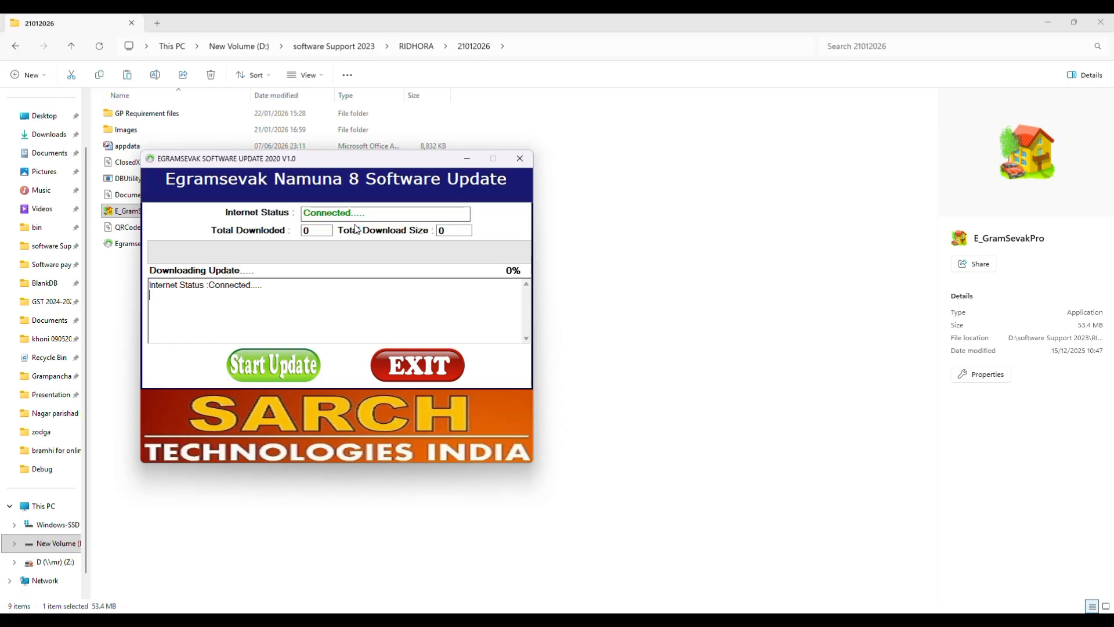
{"action": "left_click", "coordinate": [273, 363]}
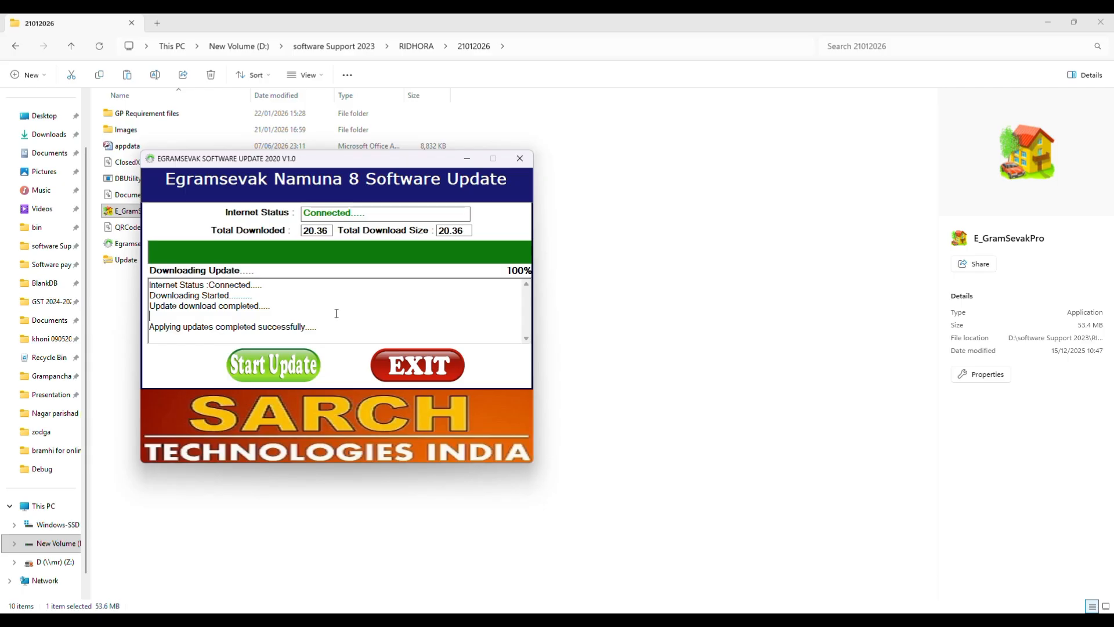
{"action": "left_click", "coordinate": [428, 369]}
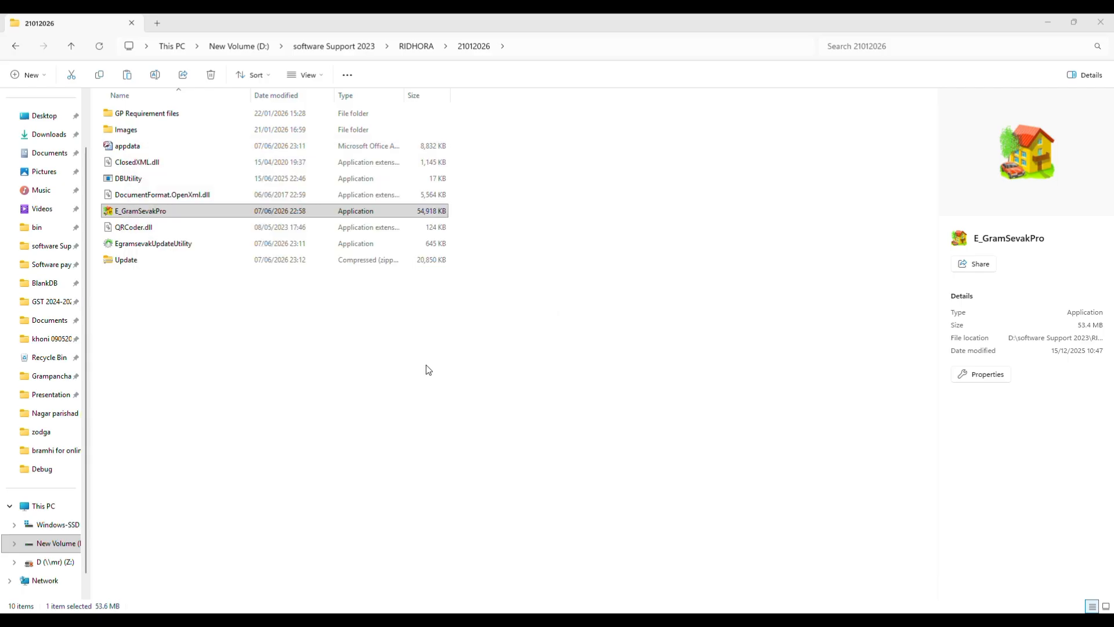
Relaunch the updated E_GramSevakPro application from the 21012026 folder.
{"action": "right_click", "coordinate": [312, 350]}
{"action": "left_click", "coordinate": [186, 262]}
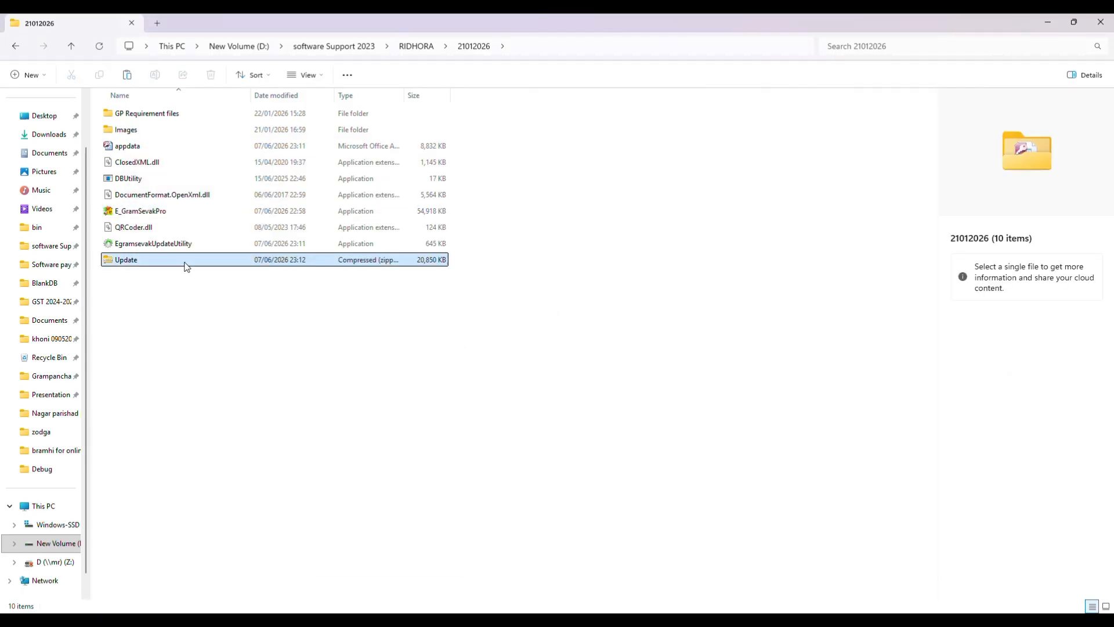
{"action": "double_click", "coordinate": [150, 212]}
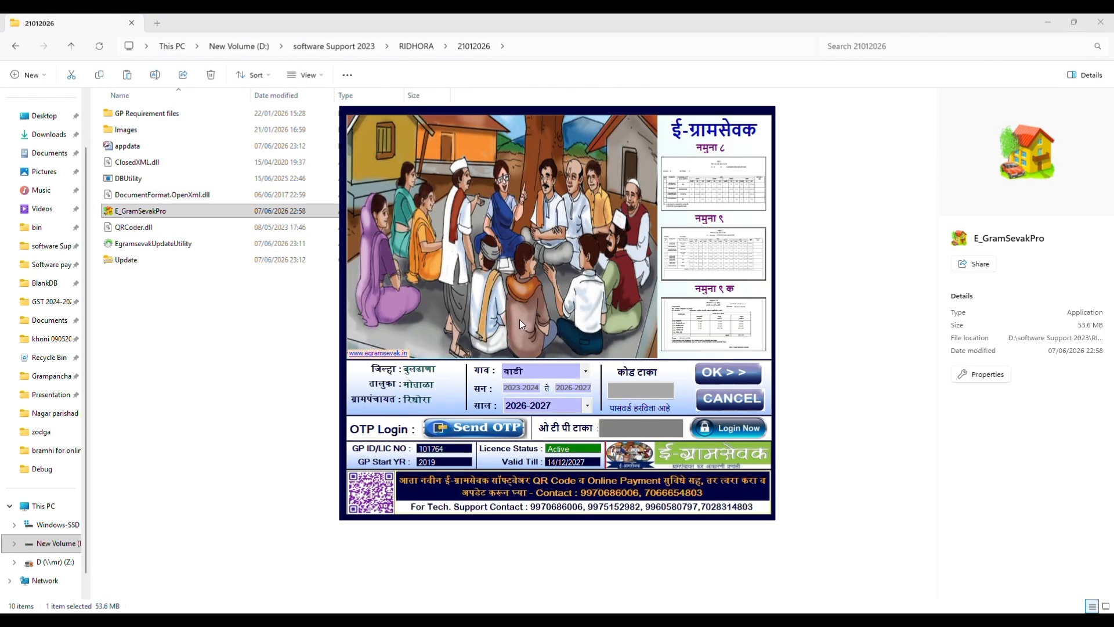
Log in to the village वाडी for the year 2026-2027 with the login password.
{"action": "left_click", "coordinate": [552, 406]}
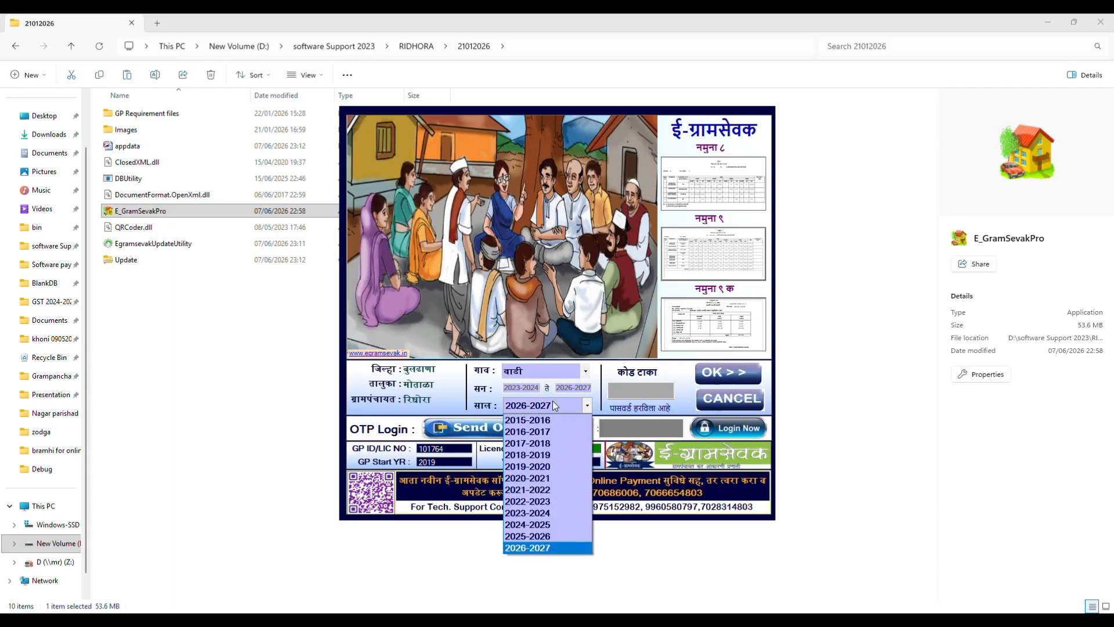
{"action": "left_click", "coordinate": [531, 306]}
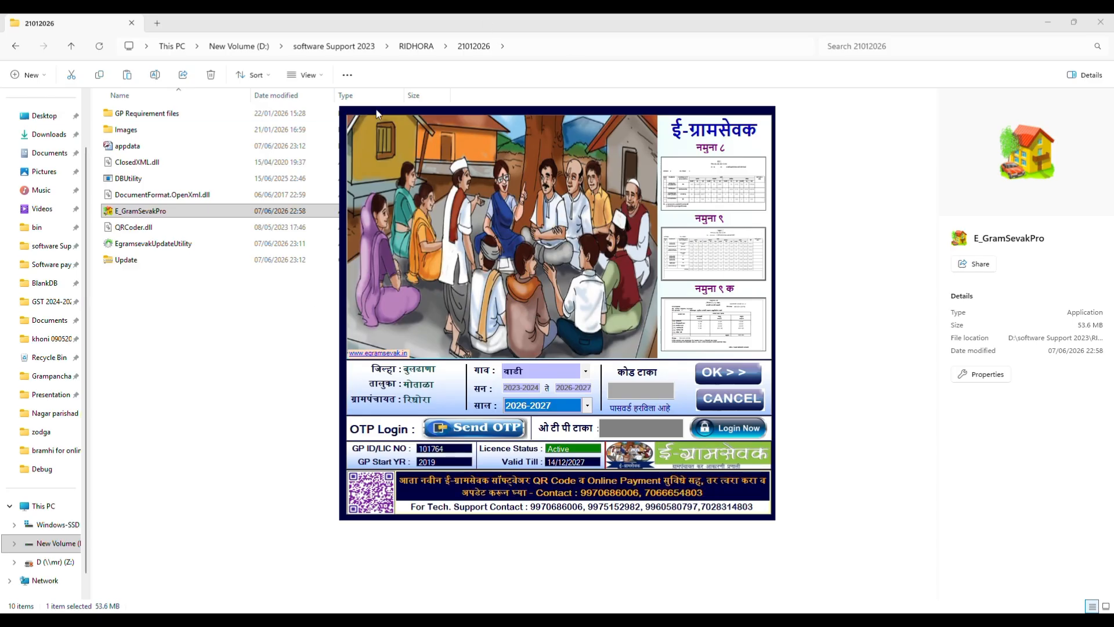
{"action": "left_click", "coordinate": [570, 406]}
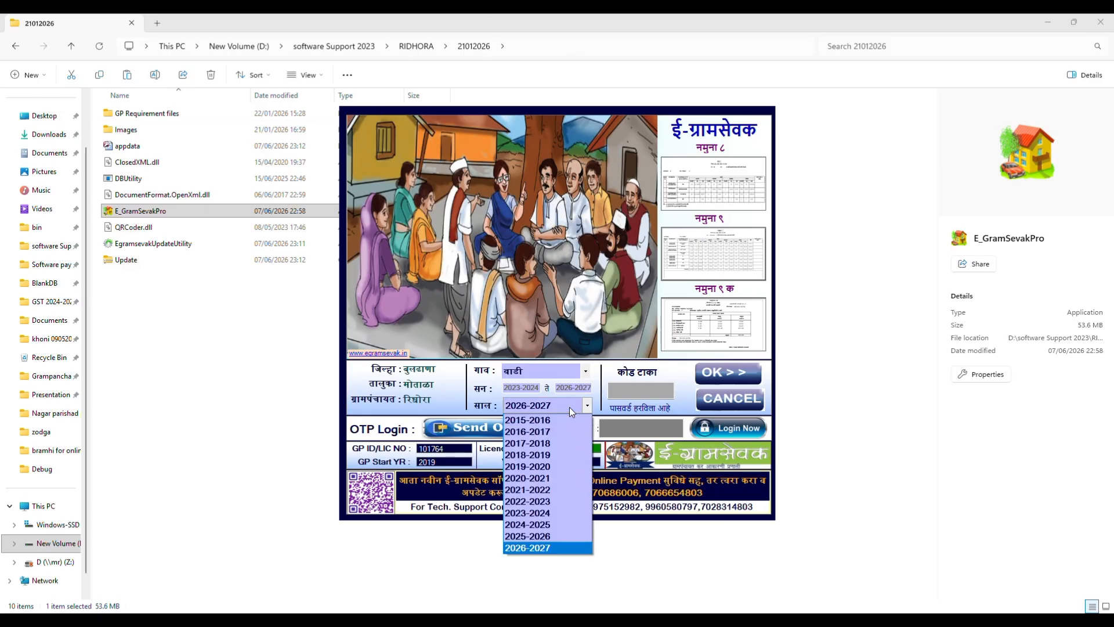
{"action": "left_click", "coordinate": [639, 393]}
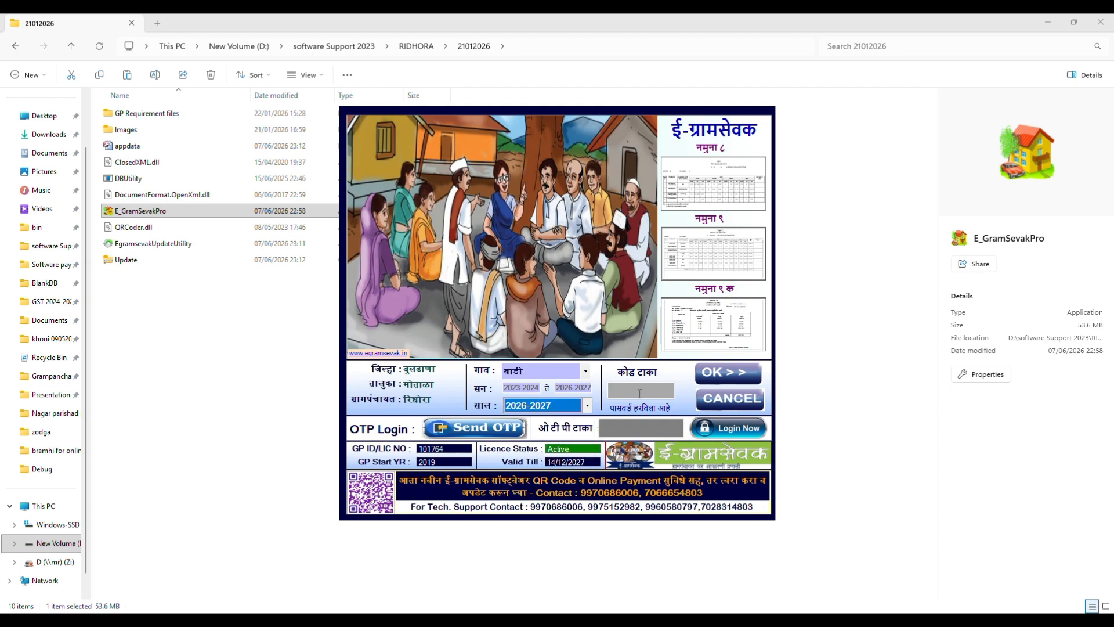
{"action": "left_click", "coordinate": [639, 394]}
{"action": "type", "text": "####"}
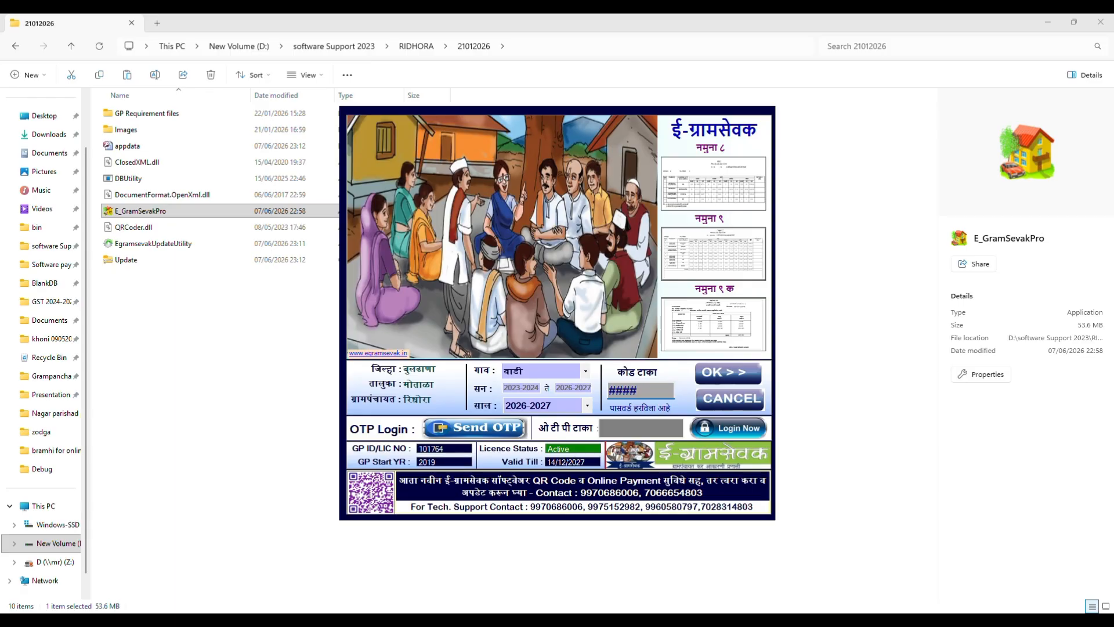
{"action": "key", "text": "Return"}
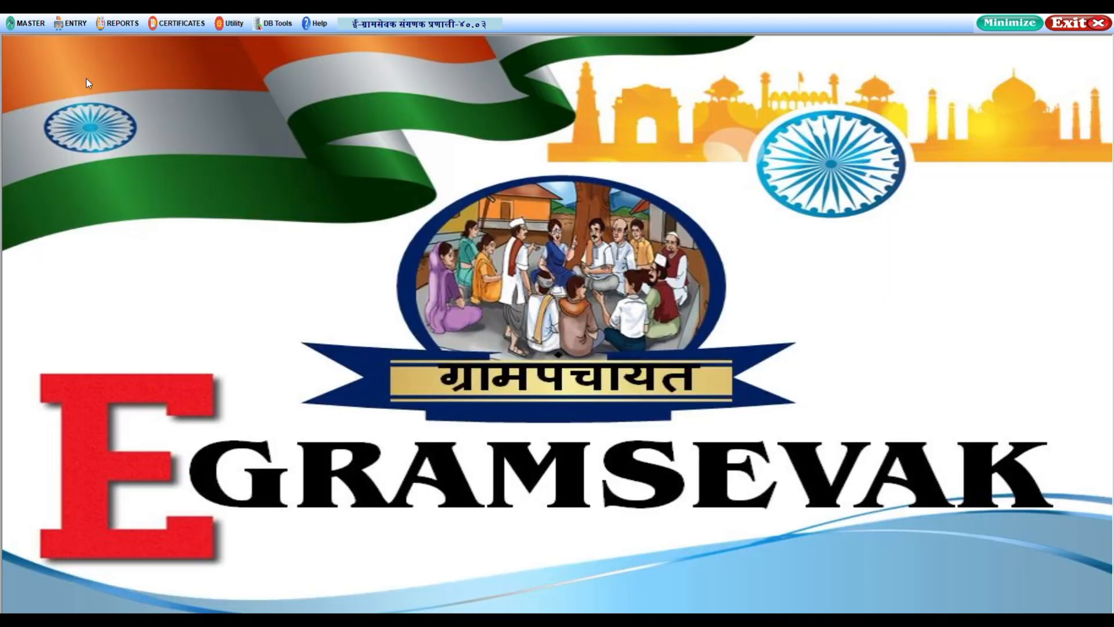
Open the नमुना ९ entry screen with वाडी as the village.
{"action": "left_click", "coordinate": [78, 27]}
{"action": "left_click", "coordinate": [119, 59]}
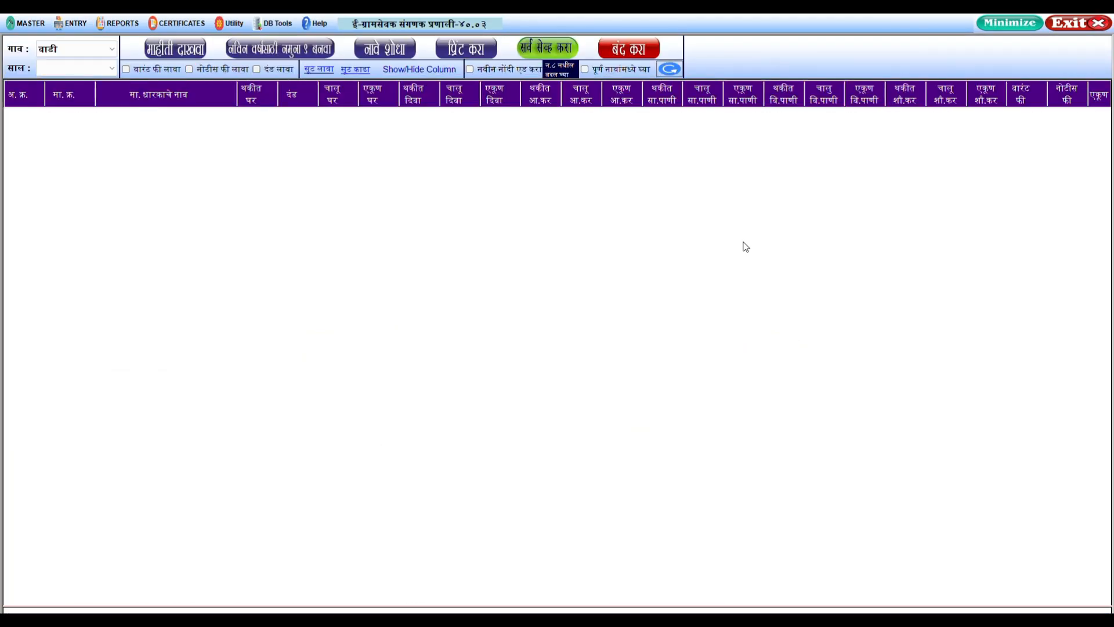
{"action": "left_click", "coordinate": [70, 49]}
{"action": "left_click", "coordinate": [68, 65]}
{"action": "left_click", "coordinate": [70, 49]}
{"action": "left_click", "coordinate": [72, 49]}
Create and save a new नमुना ९ for वाडी for 2026-2027, taking the current figures from नमुना ८ (नवीन बनवा).
{"action": "left_click", "coordinate": [306, 51]}
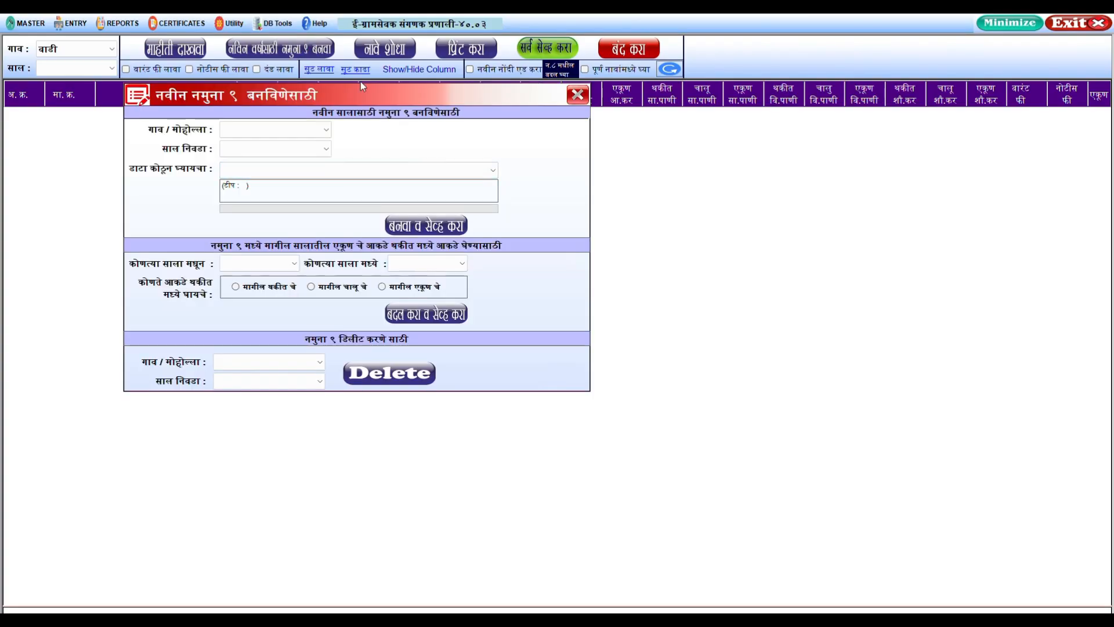
{"action": "left_click", "coordinate": [305, 133]}
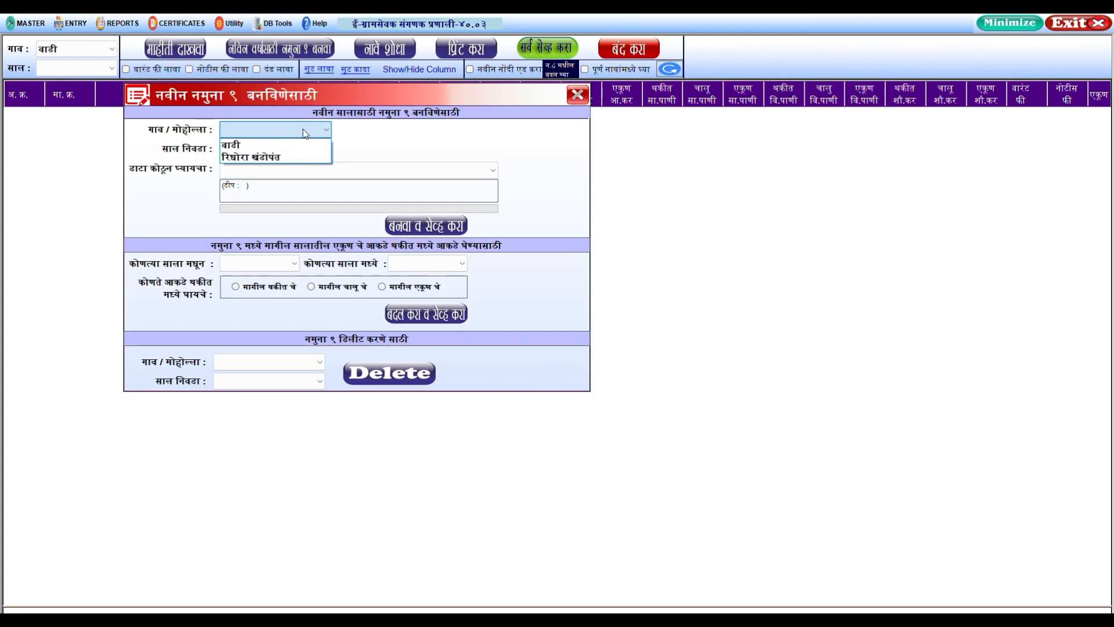
{"action": "left_click", "coordinate": [291, 145]}
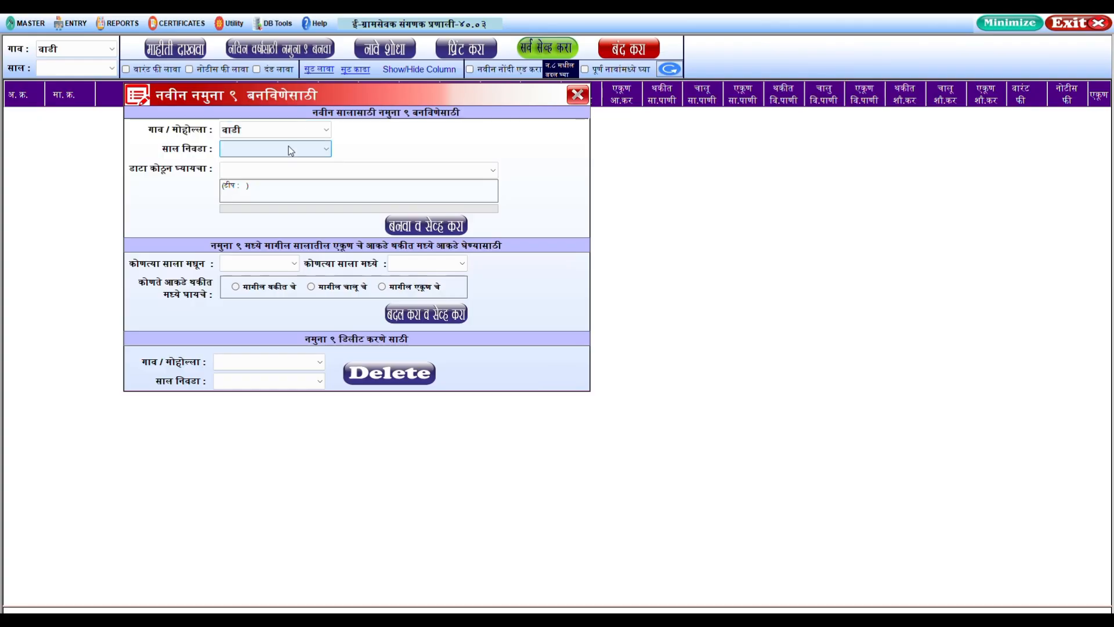
{"action": "left_click", "coordinate": [291, 150]}
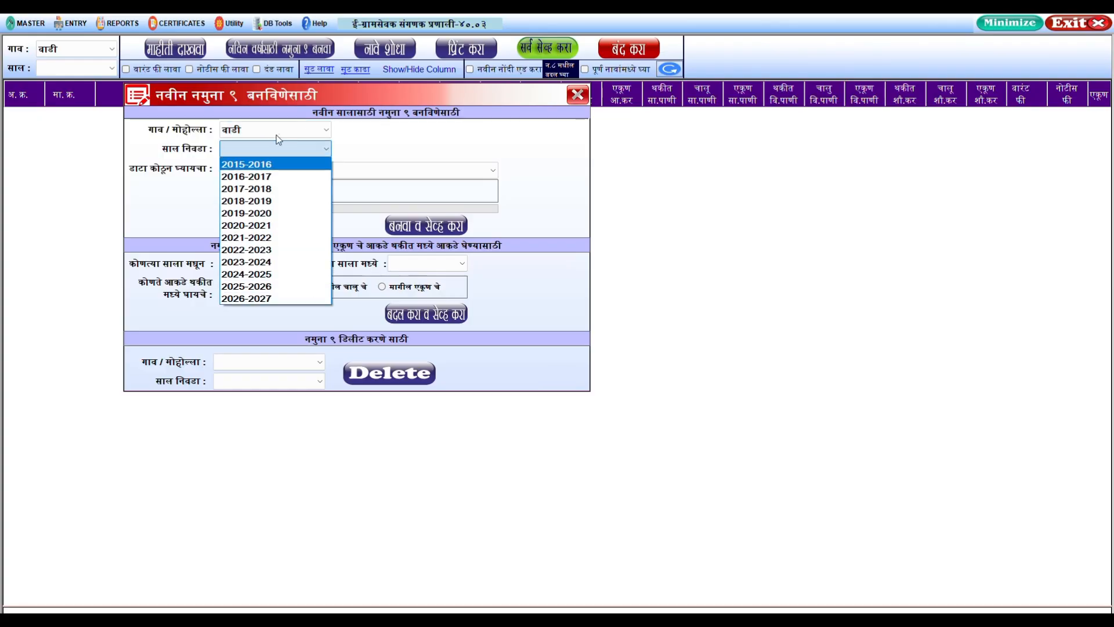
{"action": "left_click", "coordinate": [274, 299]}
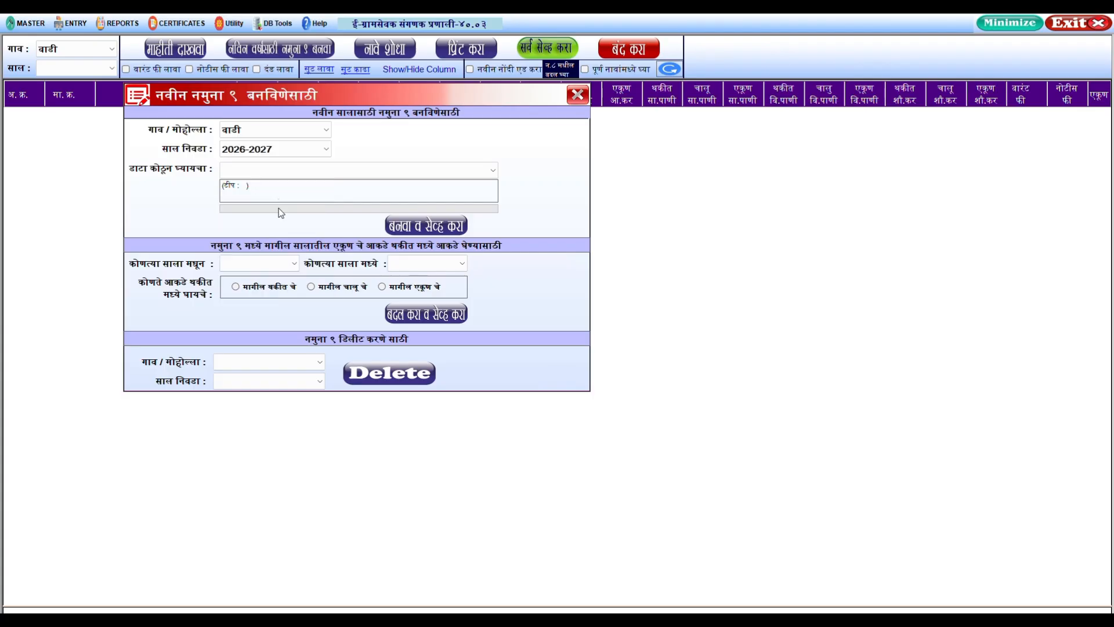
{"action": "left_click", "coordinate": [285, 170]}
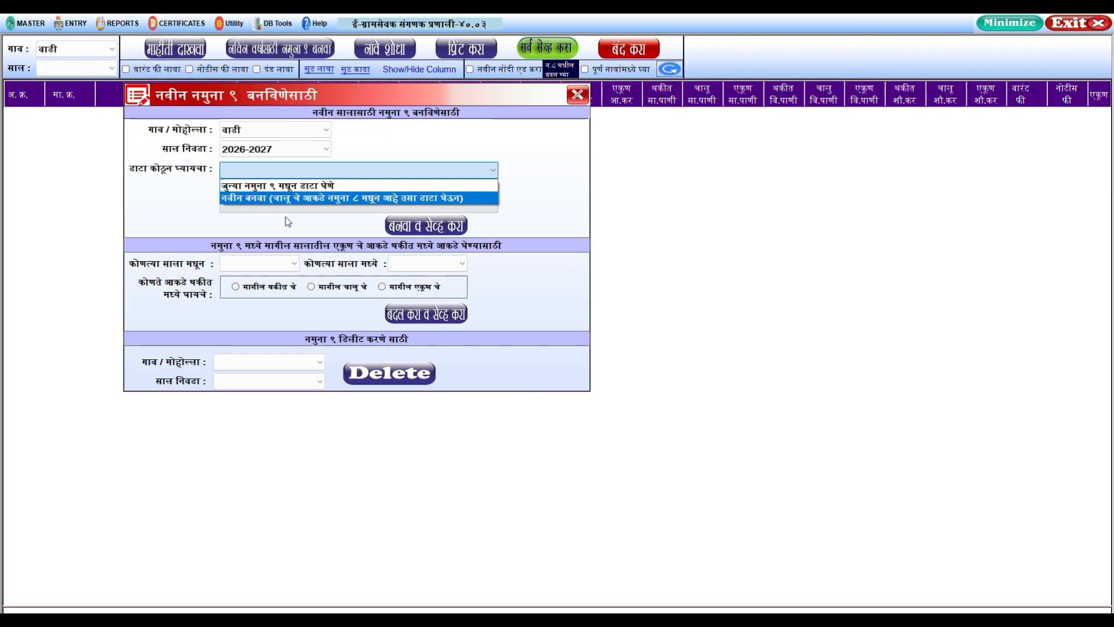
{"action": "left_click", "coordinate": [293, 198]}
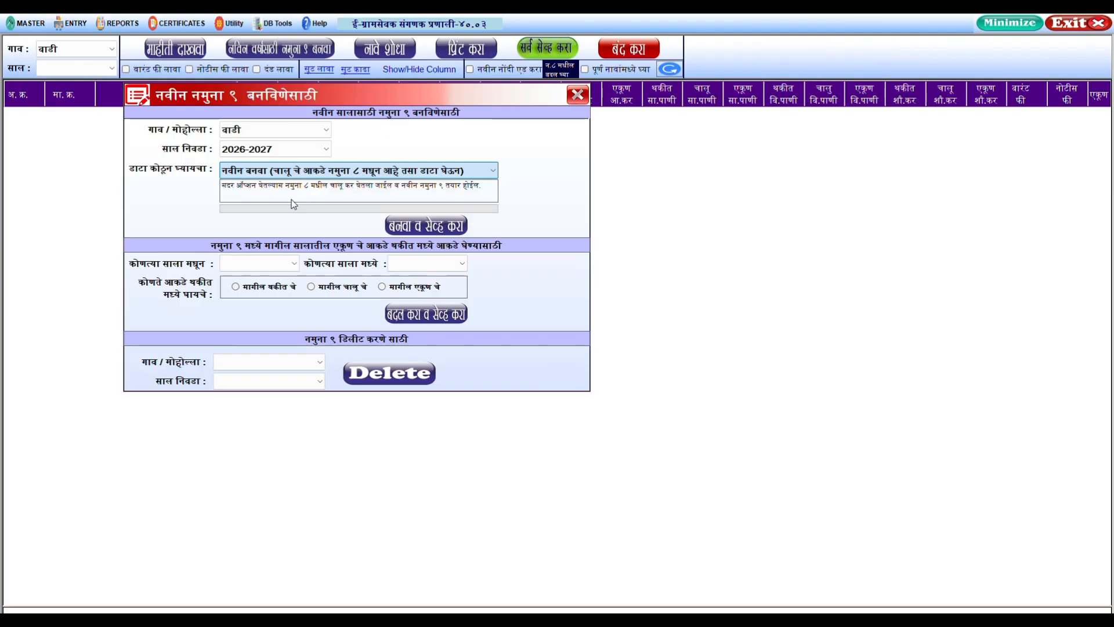
{"action": "left_click", "coordinate": [448, 230]}
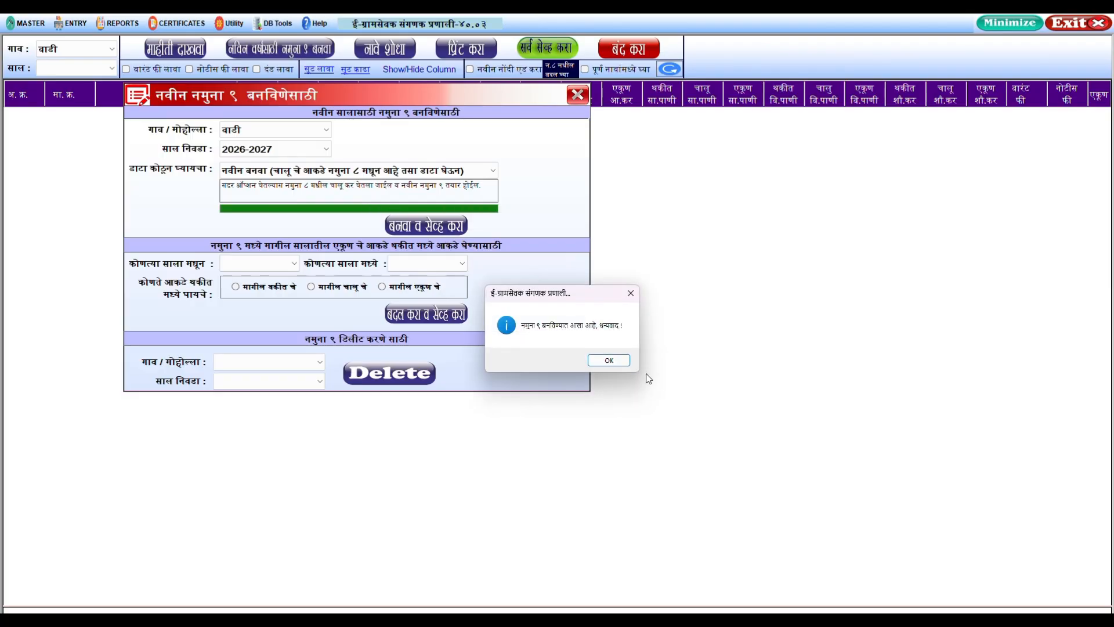
{"action": "left_click", "coordinate": [609, 361]}
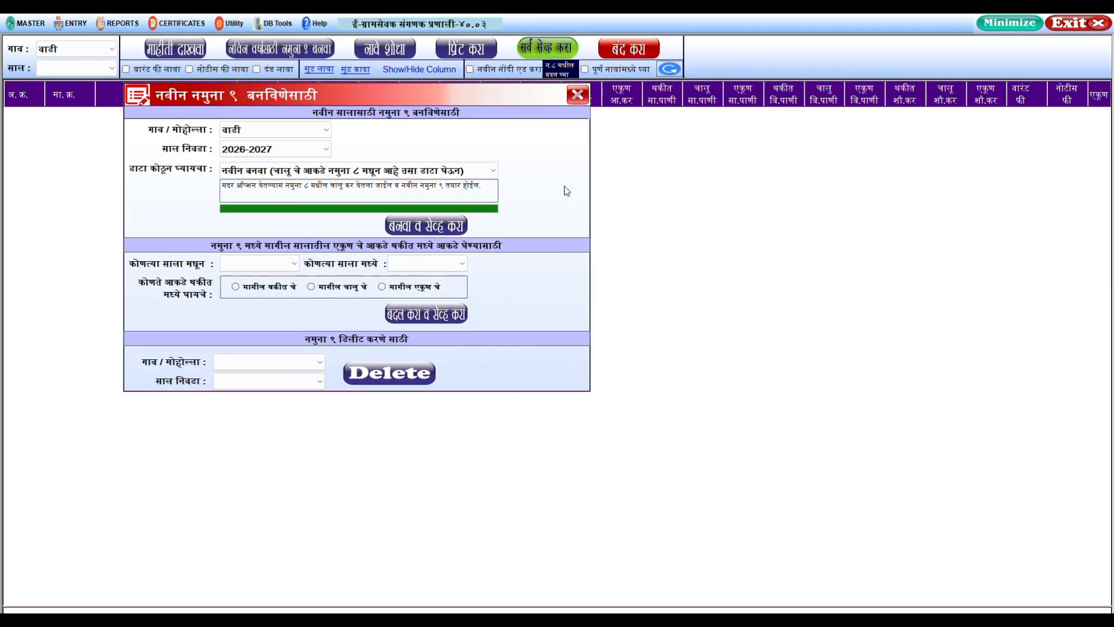
{"action": "left_click", "coordinate": [576, 95]}
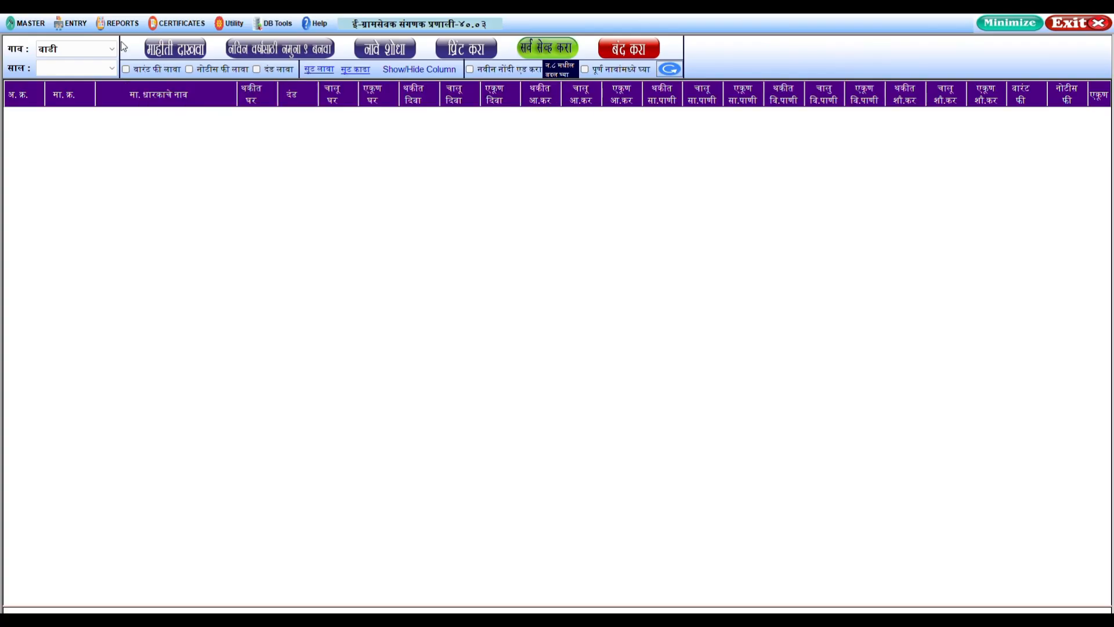
Display the 2026-2027 नमुना ९ records for वाडी and examine the current tax figures.
{"action": "left_click", "coordinate": [79, 46]}
{"action": "left_click", "coordinate": [86, 67]}
{"action": "left_click", "coordinate": [88, 68]}
{"action": "left_click", "coordinate": [94, 83]}
{"action": "left_click", "coordinate": [192, 50]}
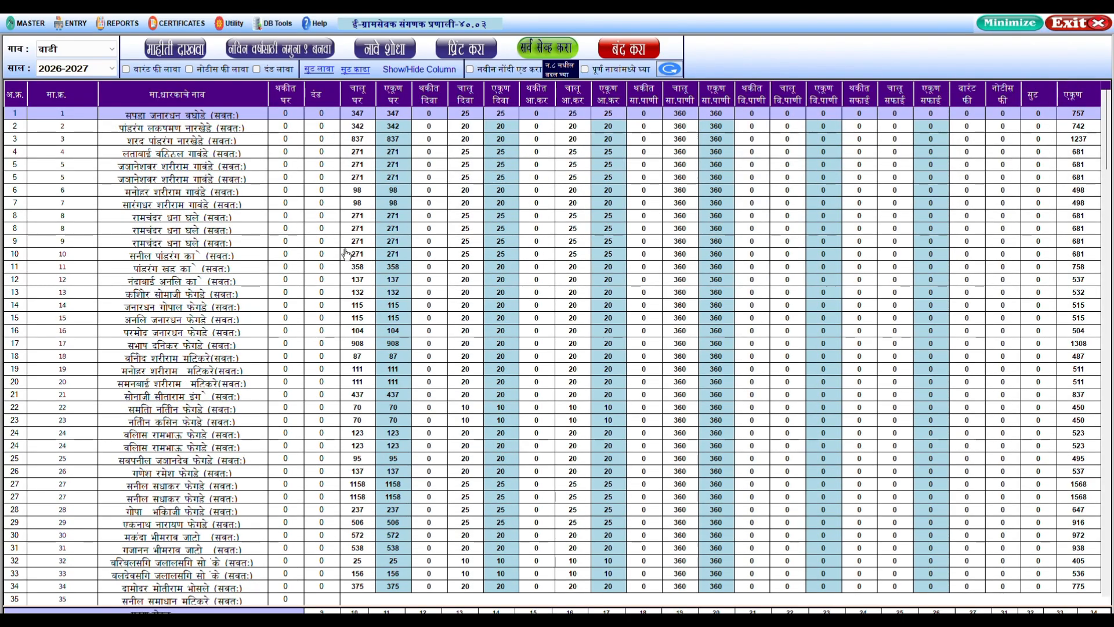
{"action": "left_click", "coordinate": [365, 208]}
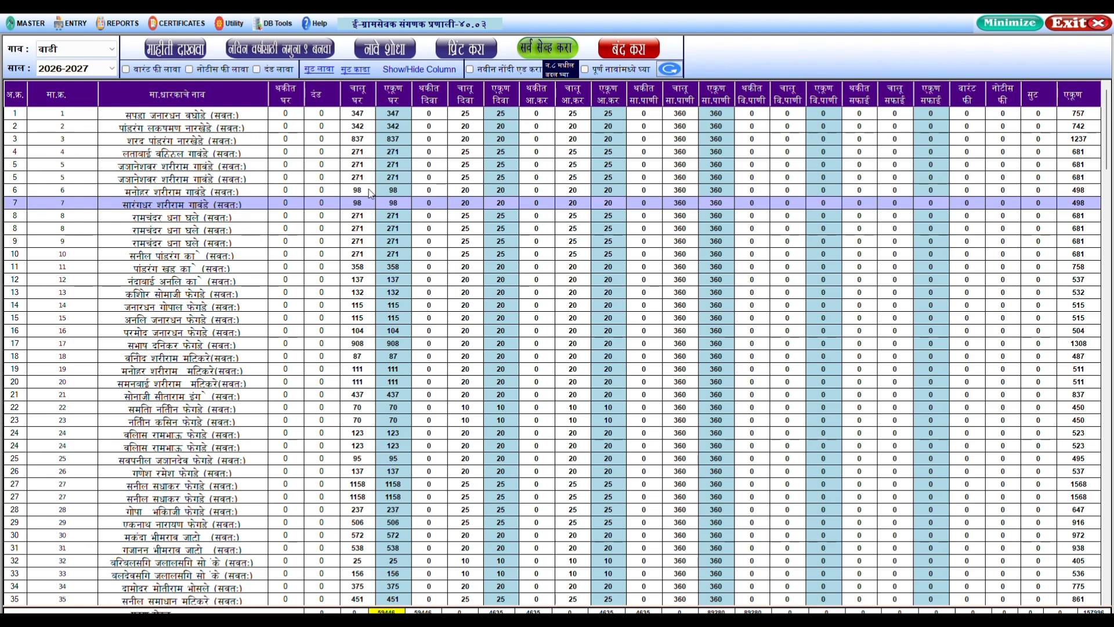
Create and save a नमुना ९ for वाडी for 2025-2026, taking the current figures from नमुना ८ (नवीन बनवा).
{"action": "left_click", "coordinate": [305, 52]}
{"action": "left_click", "coordinate": [264, 128]}
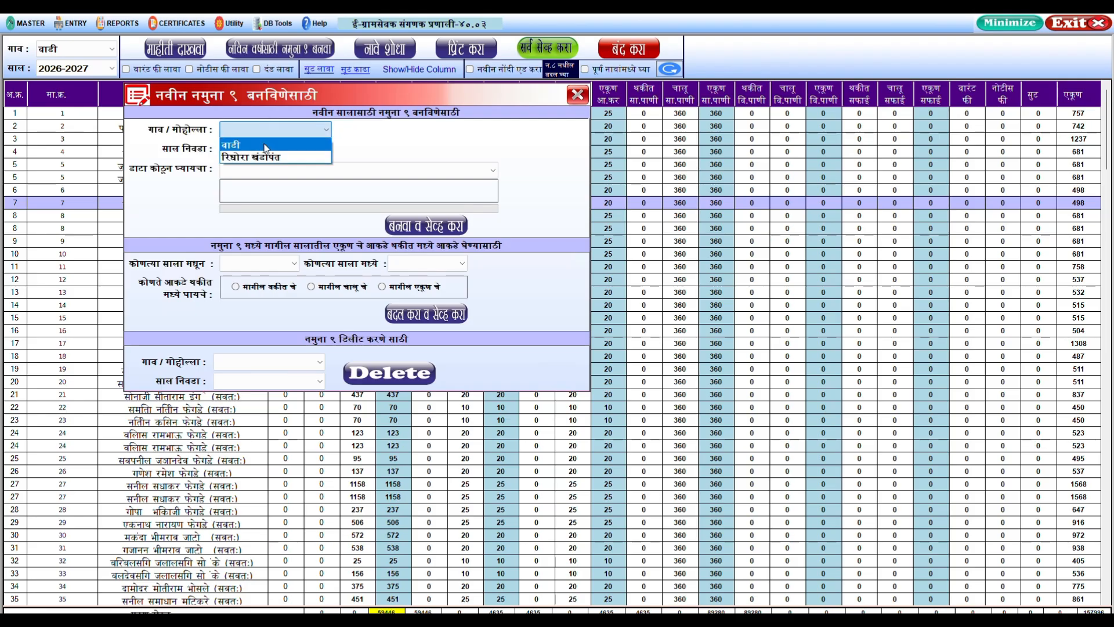
{"action": "left_click", "coordinate": [265, 145]}
{"action": "left_click", "coordinate": [269, 149]}
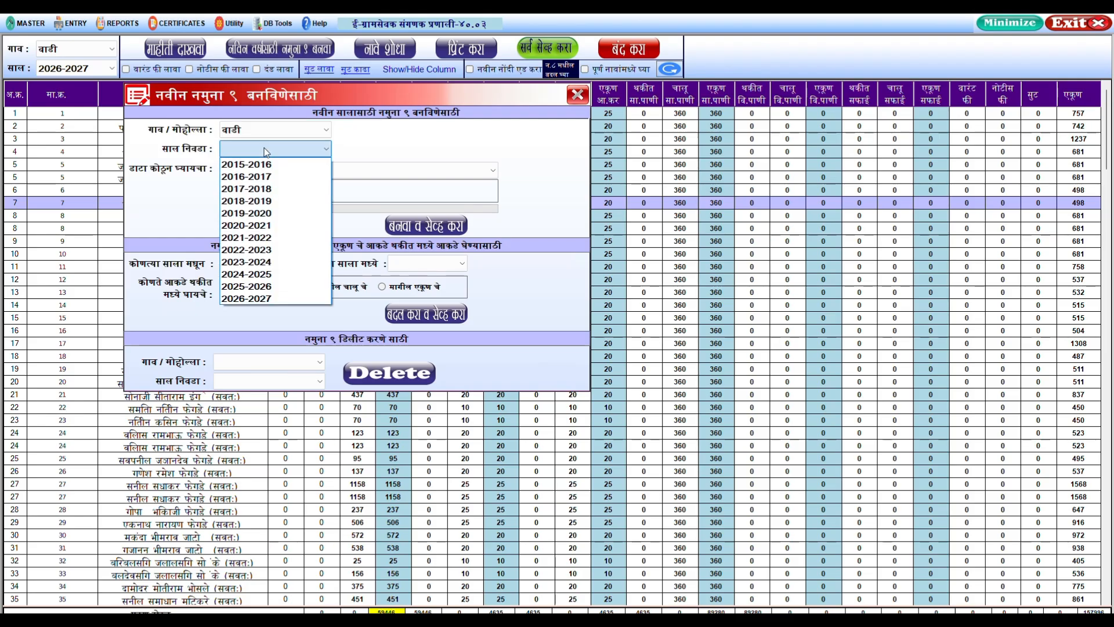
{"action": "left_click", "coordinate": [258, 286]}
{"action": "left_click", "coordinate": [300, 167]}
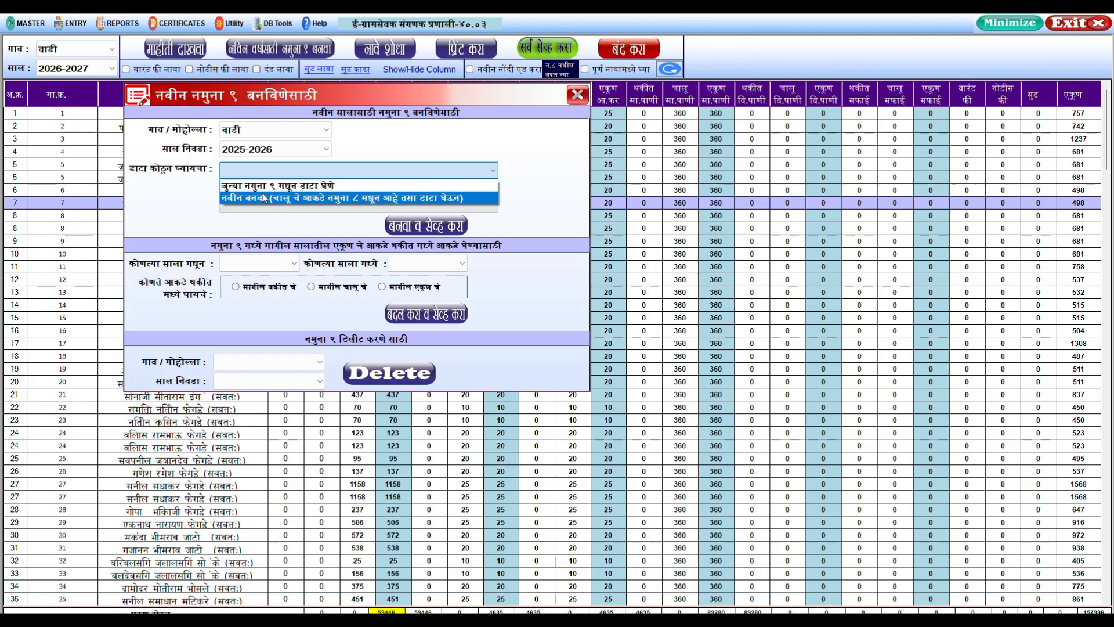
{"action": "left_click", "coordinate": [264, 197]}
{"action": "left_click", "coordinate": [441, 232]}
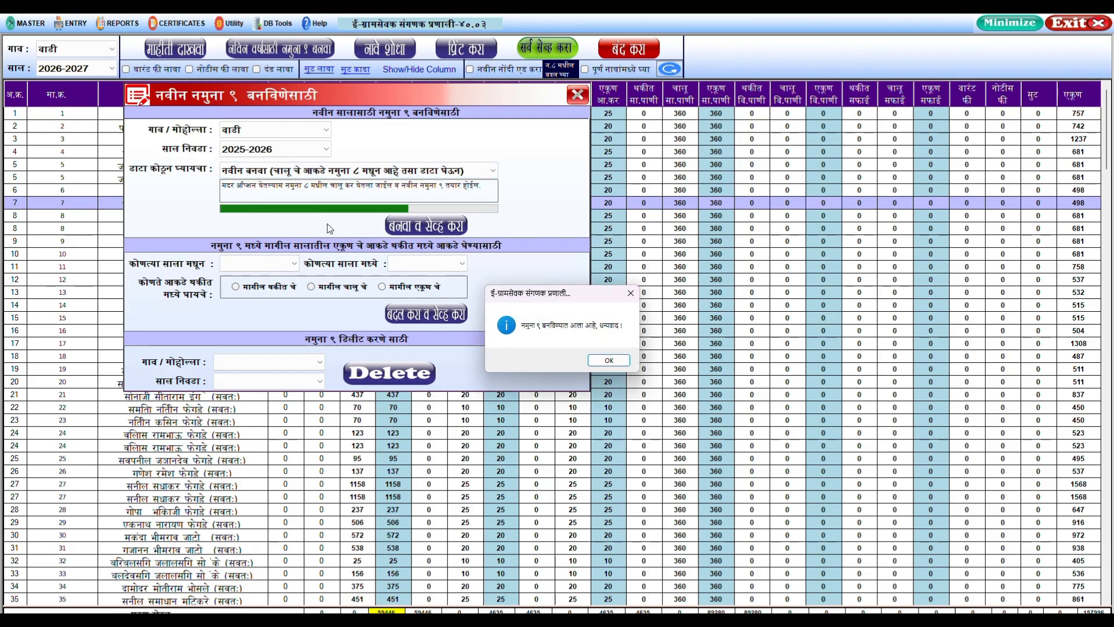
{"action": "left_click", "coordinate": [608, 360]}
Display the 2025-2026 नमुना ९ records for वाडी and examine the house-tax arrears (थकीत), current (चालू) and total (एकुण) figures.
{"action": "left_click", "coordinate": [69, 51]}
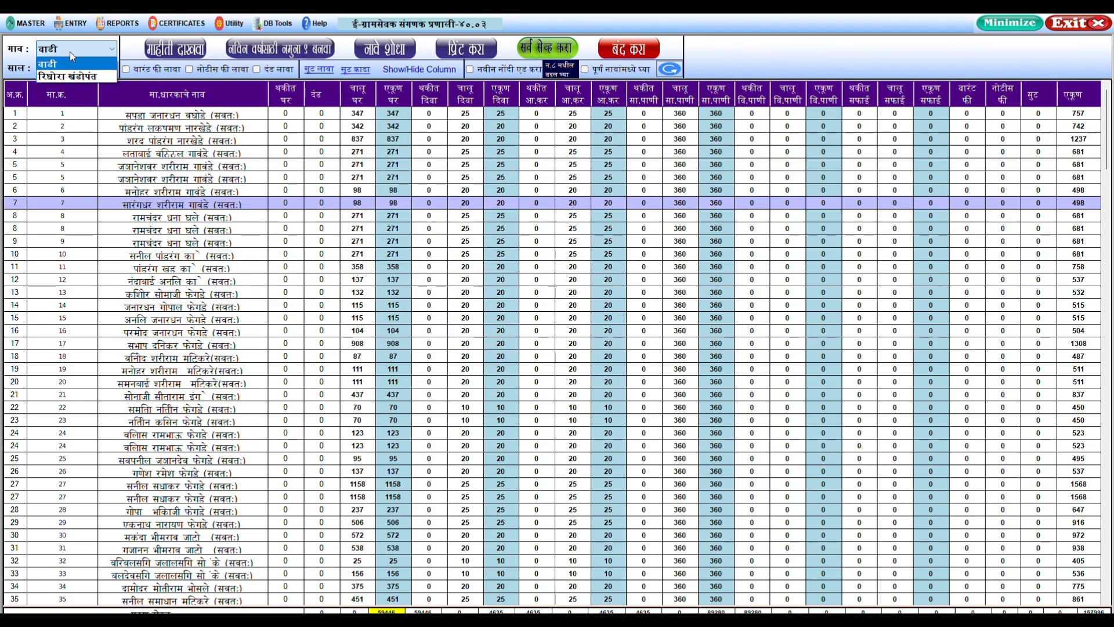
{"action": "left_click", "coordinate": [67, 64]}
{"action": "left_click", "coordinate": [66, 66]}
{"action": "left_click", "coordinate": [76, 84]}
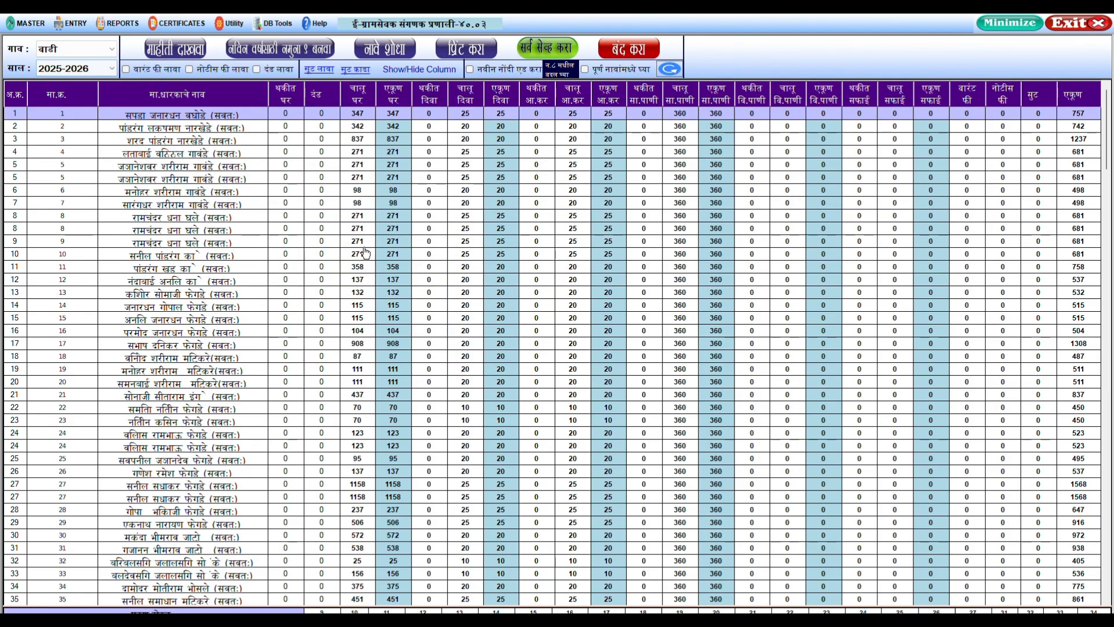
{"action": "left_click", "coordinate": [286, 154]}
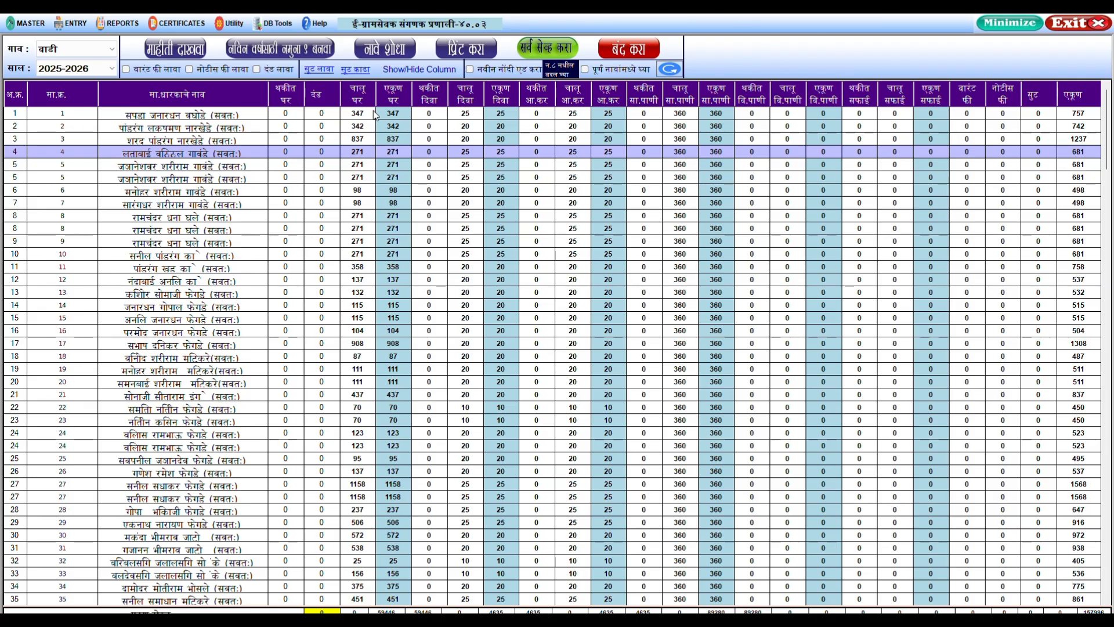
{"action": "left_click", "coordinate": [392, 114]}
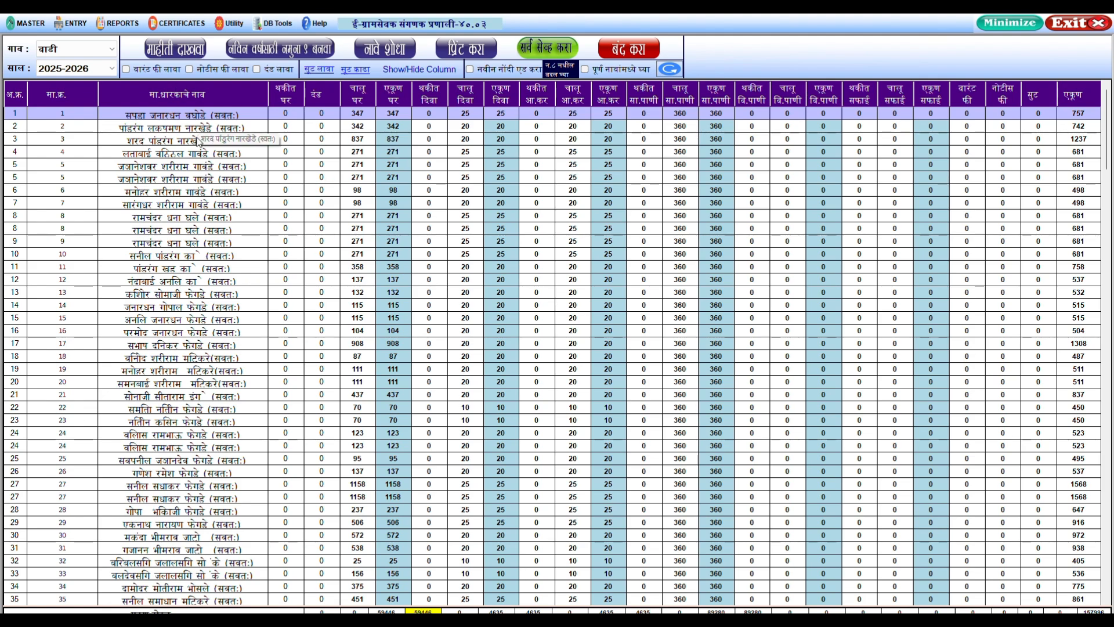
Carry वाडी's 2025-2026 totals into the 2026-2027 नमुना ९ arrears using the मागील एकुण चे option, and save the change.
{"action": "left_click", "coordinate": [321, 49]}
{"action": "left_click", "coordinate": [303, 130]}
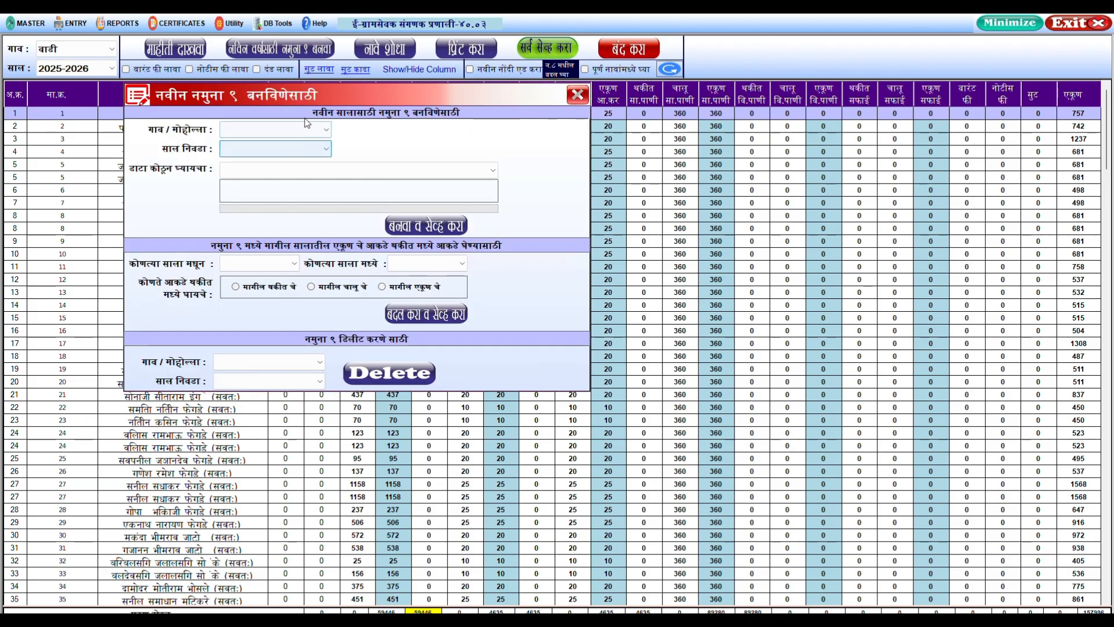
{"action": "left_click", "coordinate": [259, 145]}
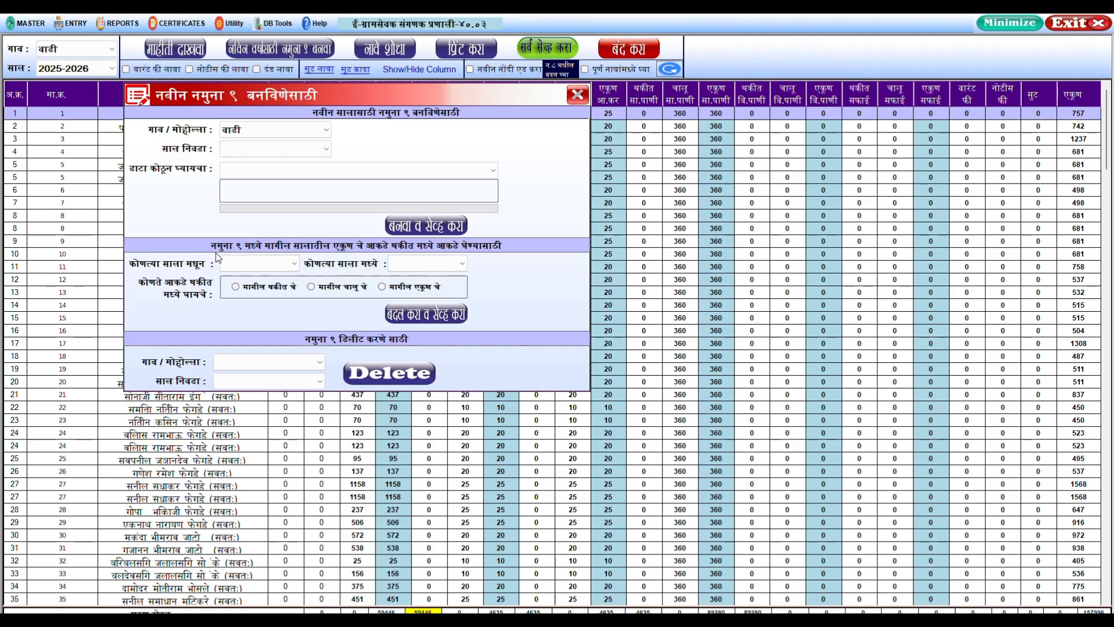
{"action": "left_click", "coordinate": [243, 264]}
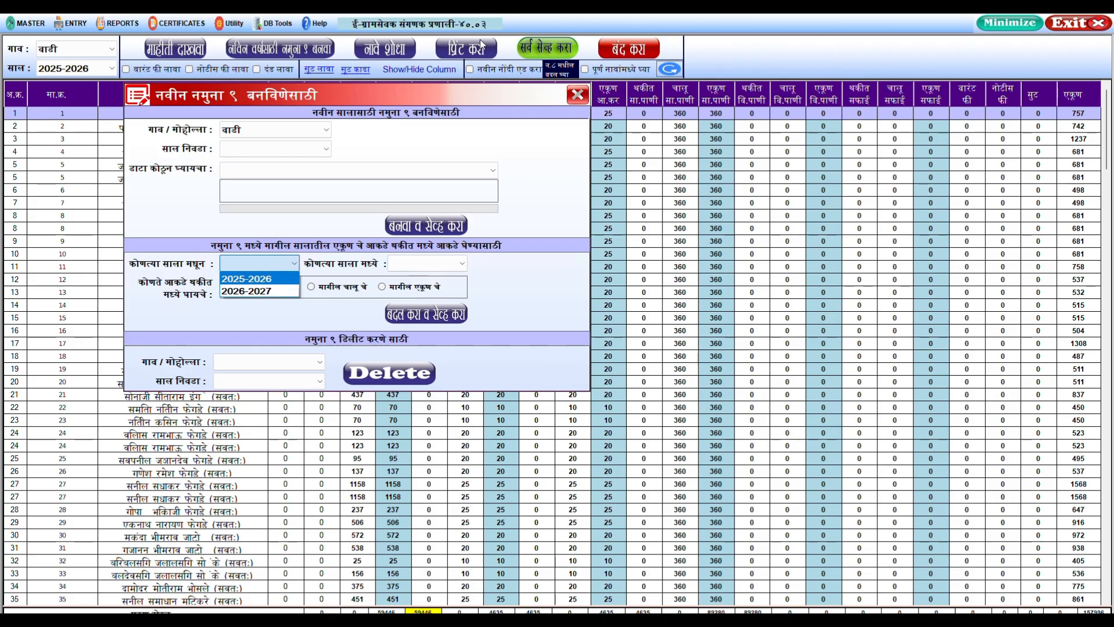
{"action": "left_click", "coordinate": [501, 45]}
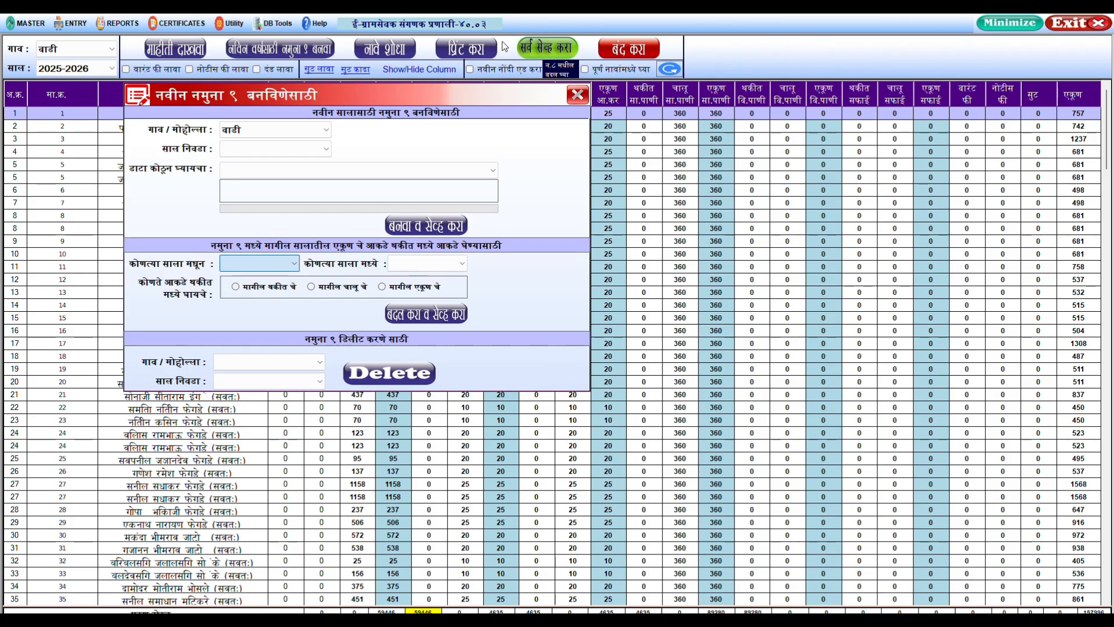
{"action": "left_click", "coordinate": [229, 269]}
{"action": "left_click", "coordinate": [273, 280]}
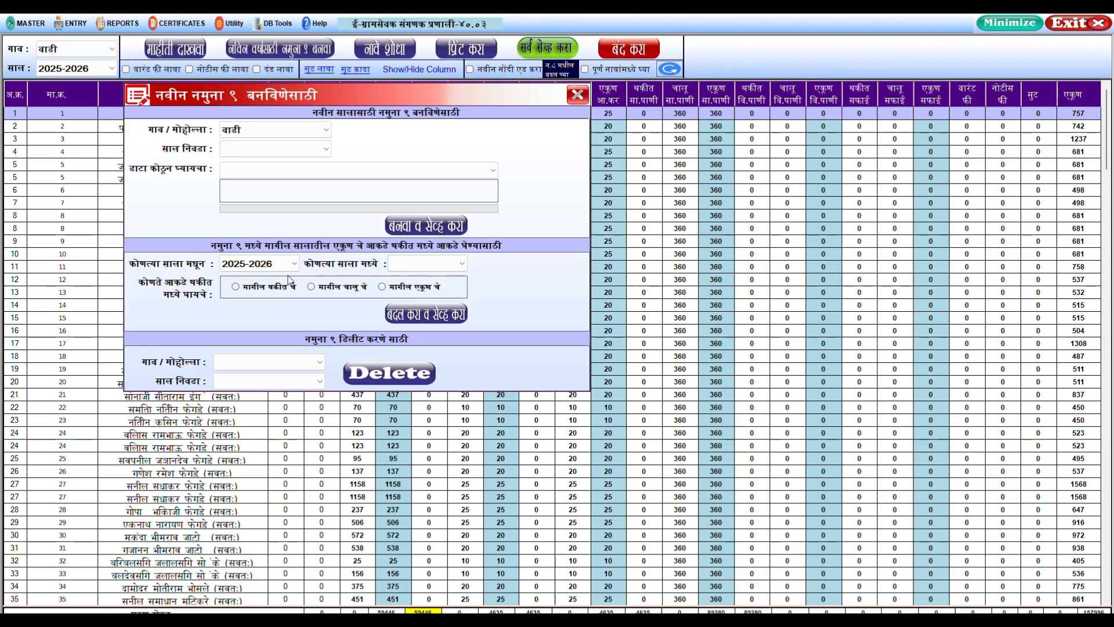
{"action": "left_click", "coordinate": [407, 291]}
{"action": "left_click", "coordinate": [388, 287]}
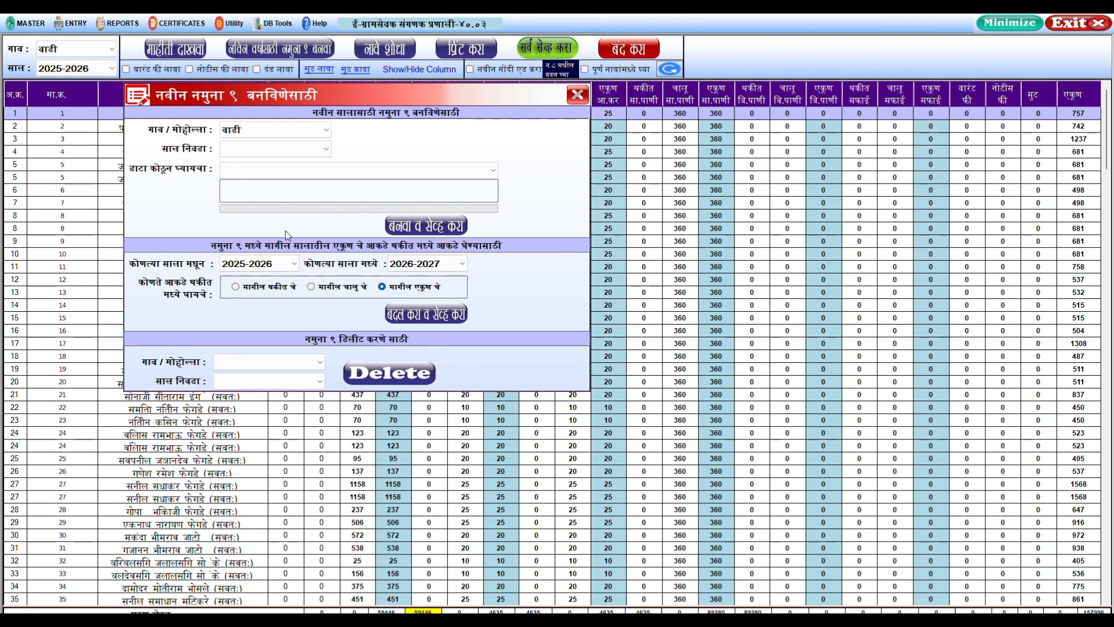
{"action": "left_click", "coordinate": [455, 322]}
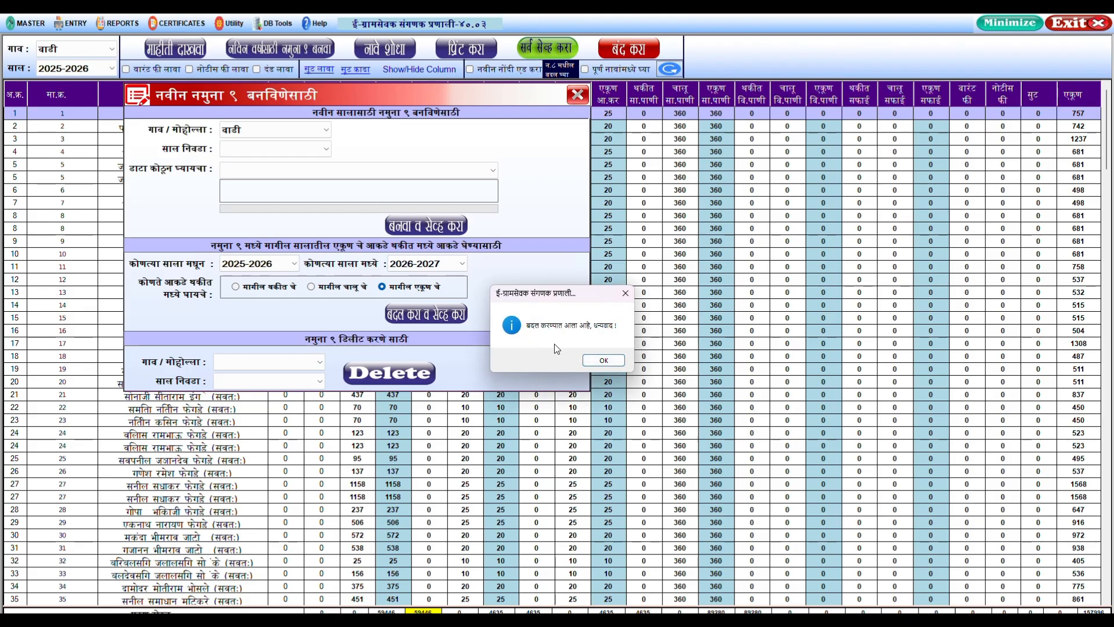
{"action": "left_click", "coordinate": [610, 363]}
{"action": "left_click", "coordinate": [577, 94]}
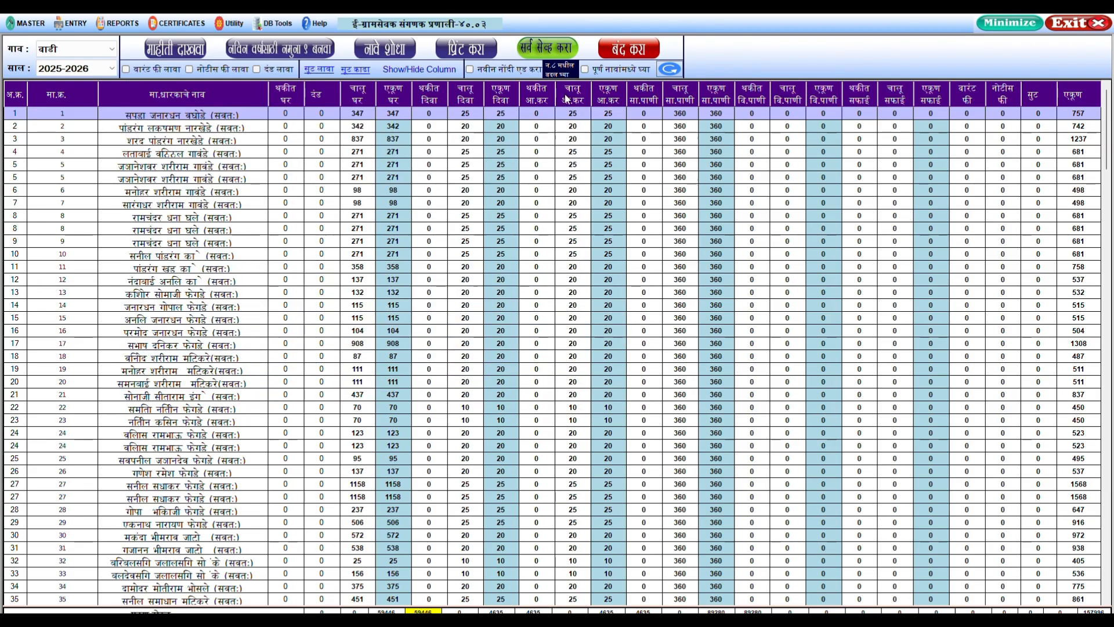
Display the 2026-2027 नमुना ९ records for वाडी and examine the carried-forward arrears and total house-tax figures.
{"action": "left_click", "coordinate": [78, 69]}
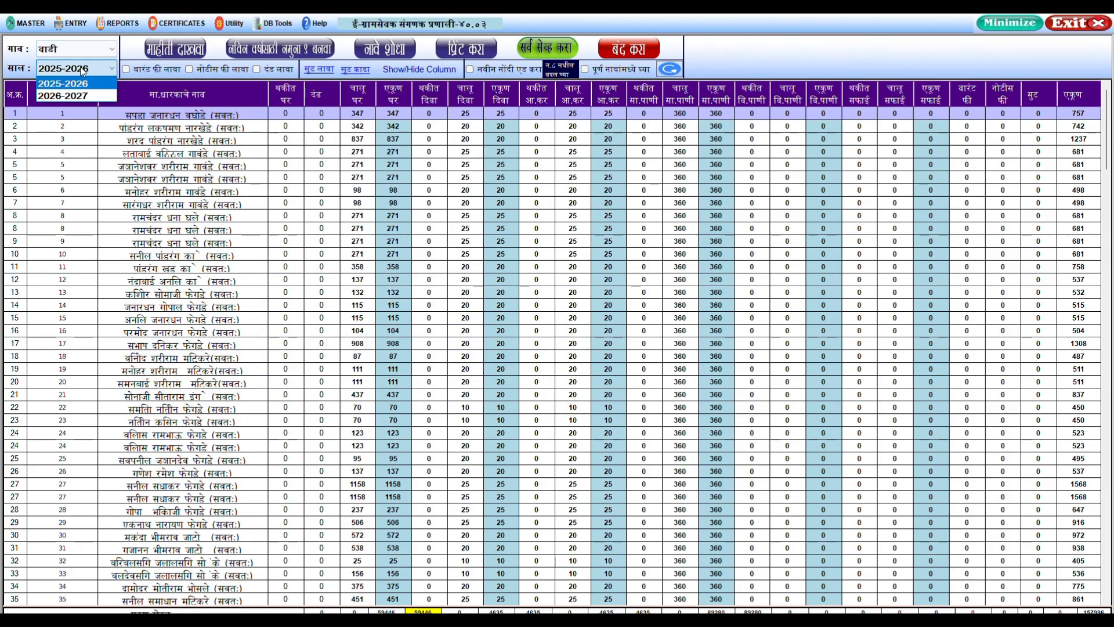
{"action": "left_click", "coordinate": [76, 96]}
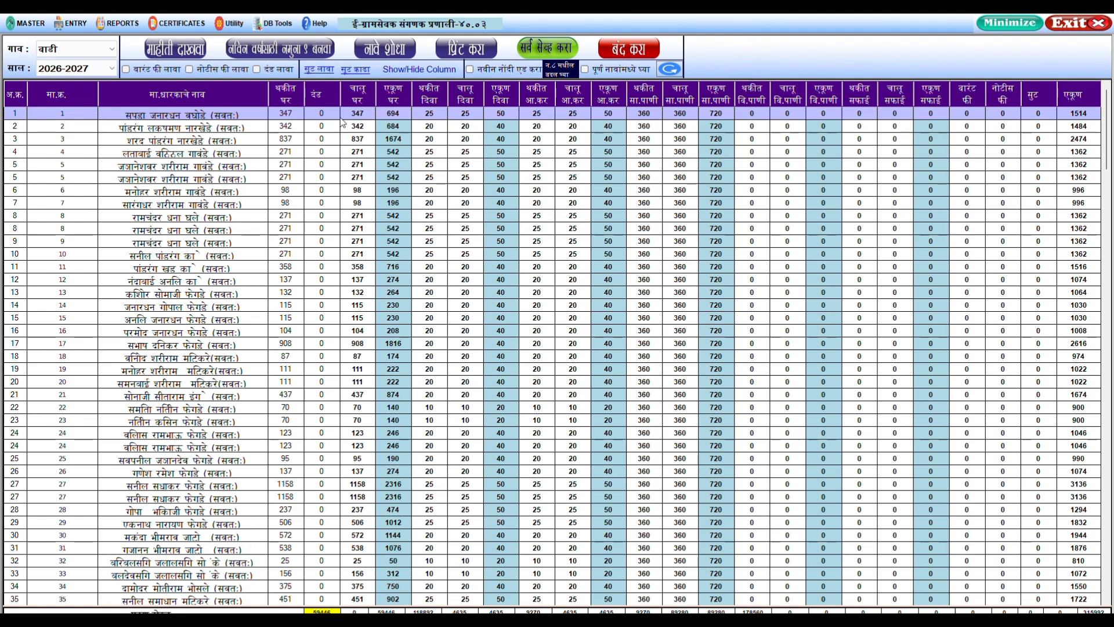
{"action": "left_click", "coordinate": [275, 156]}
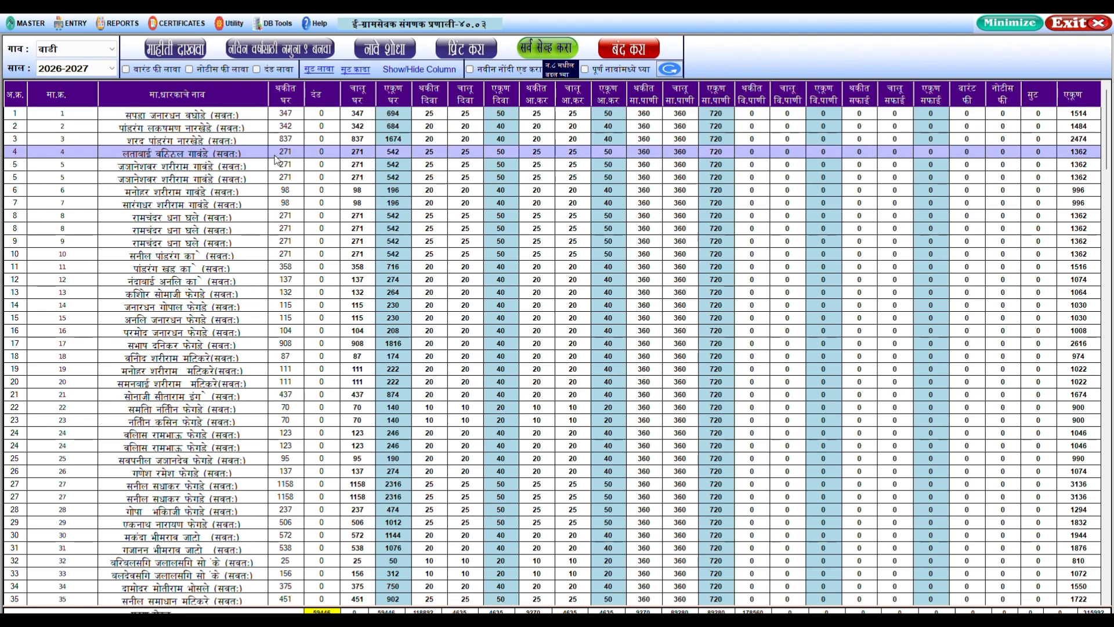
{"action": "left_click", "coordinate": [326, 116]}
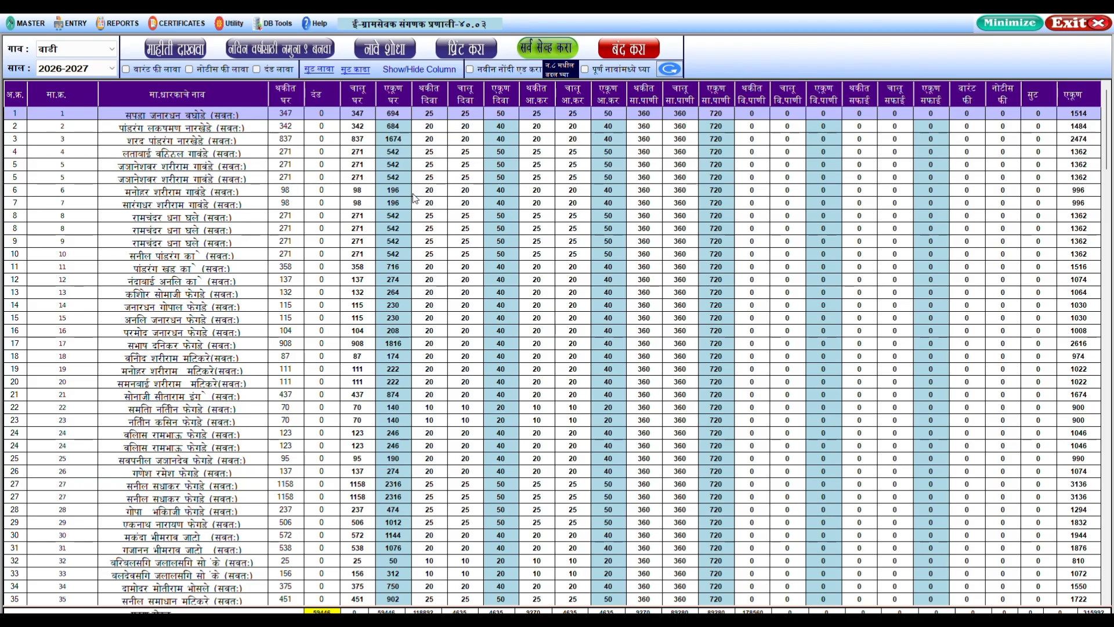
{"action": "left_click", "coordinate": [402, 155]}
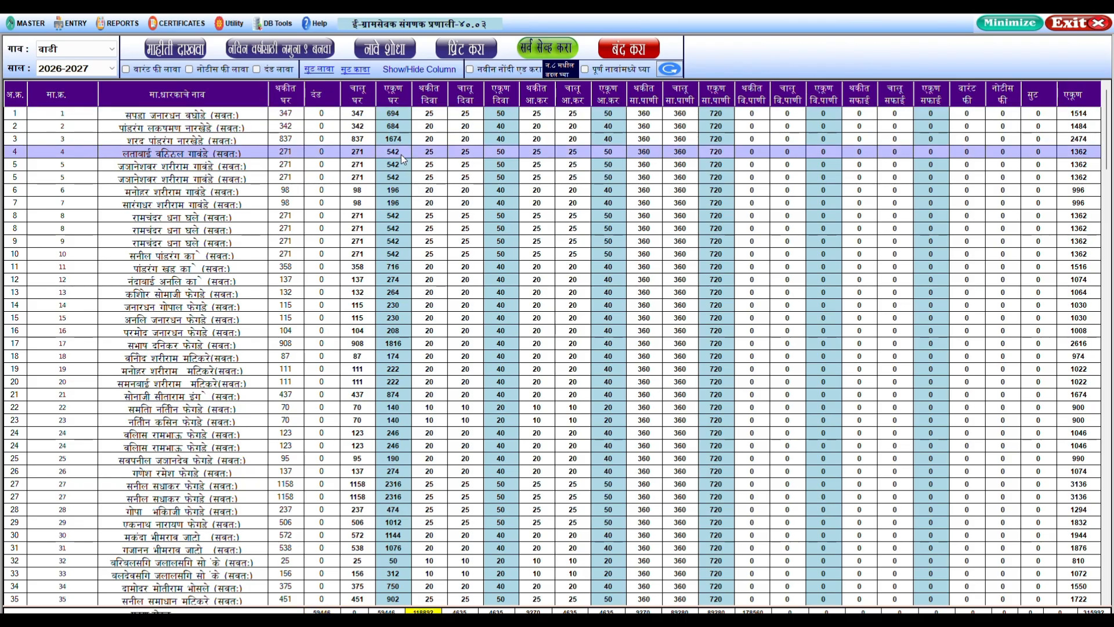
{"action": "left_click", "coordinate": [406, 141]}
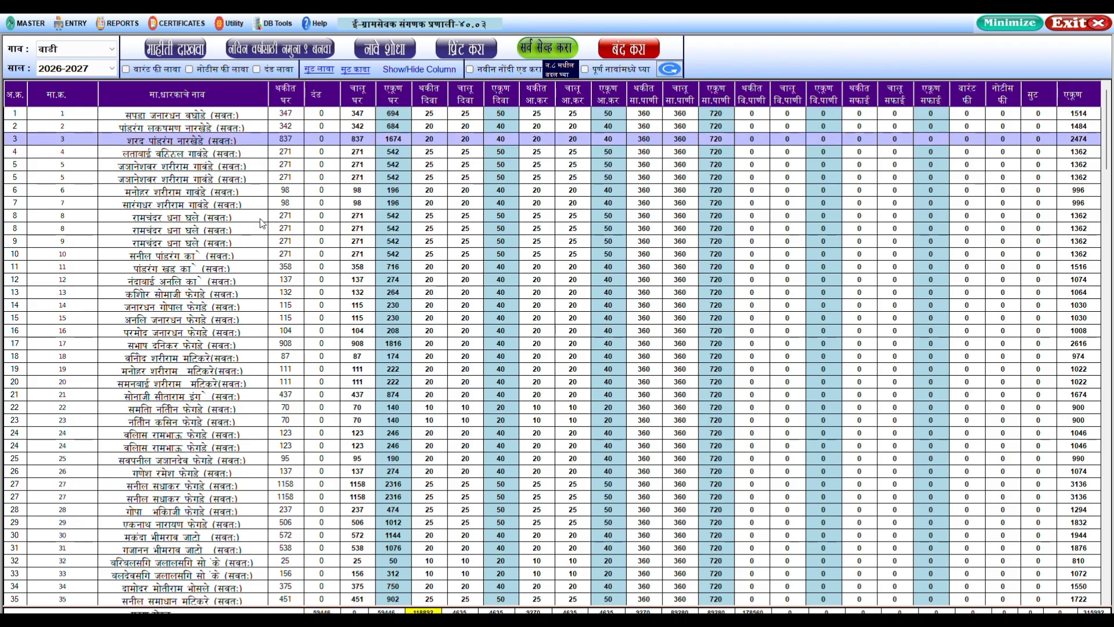